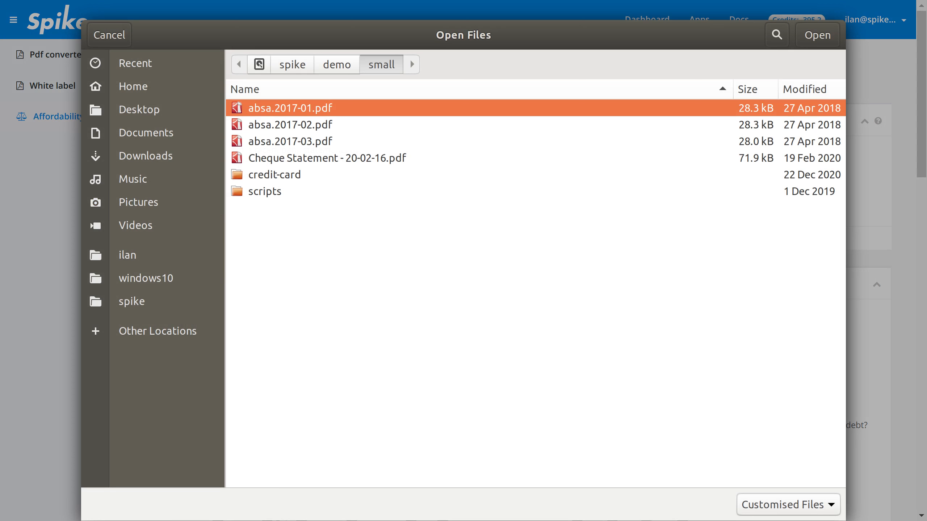
- Upload the three statements absa.2017-01.pdf, absa.2017-02.pdf and absa.2017-03.pdf from the small folder
shift+click(290, 141)
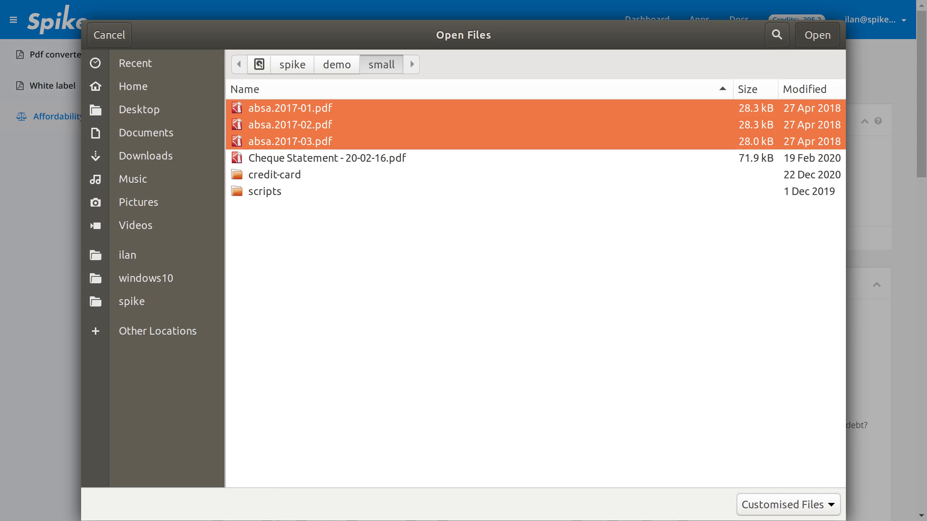
click(817, 36)
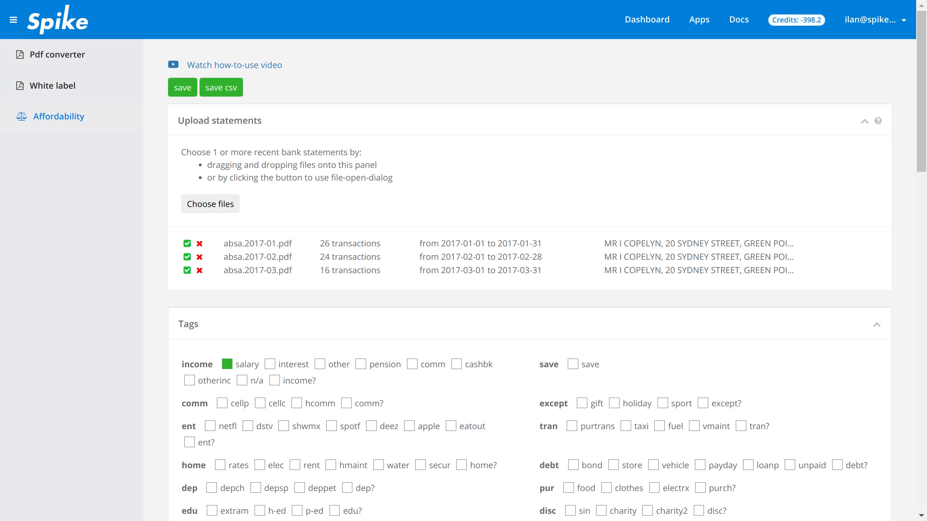
- Examine the transaction counts, date ranges and account holder details listed for the uploaded statements
drag(320, 243, 381, 244)
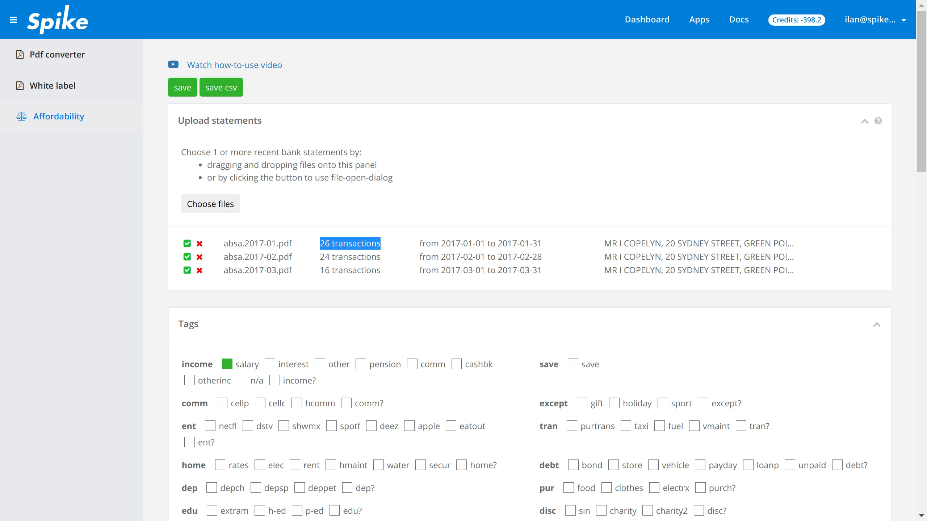
click(381, 244)
drag(320, 257, 364, 257)
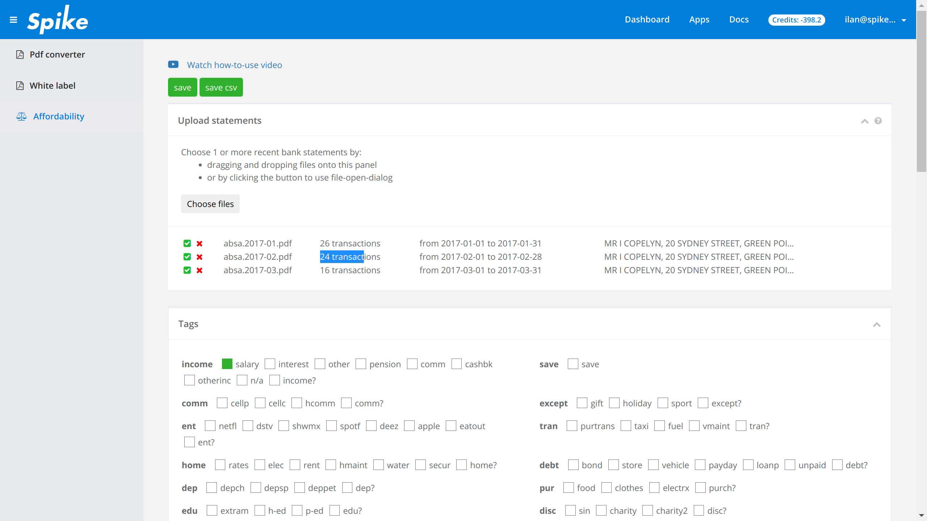
drag(455, 244, 537, 244)
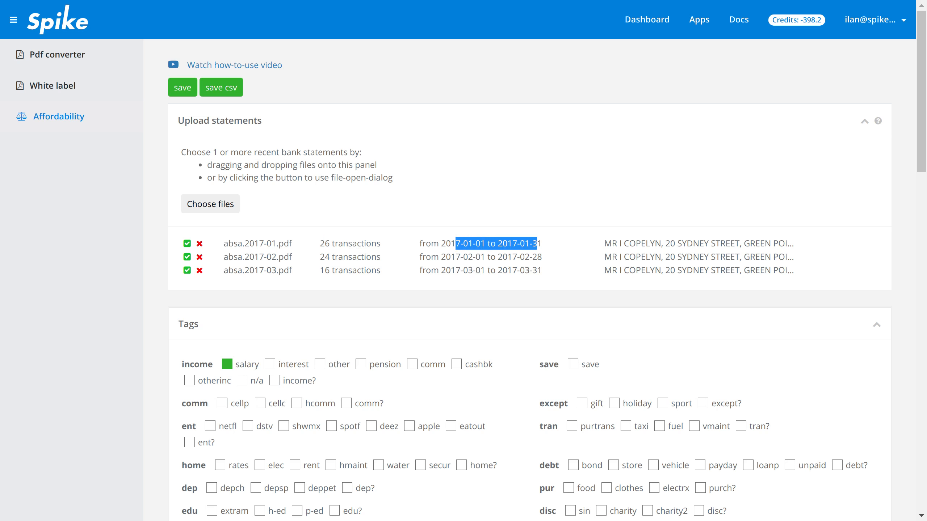
drag(604, 244, 785, 244)
- Collapse the Tags and Summary sections and review the extracted transactions table
scroll(529, 278, down, 3)
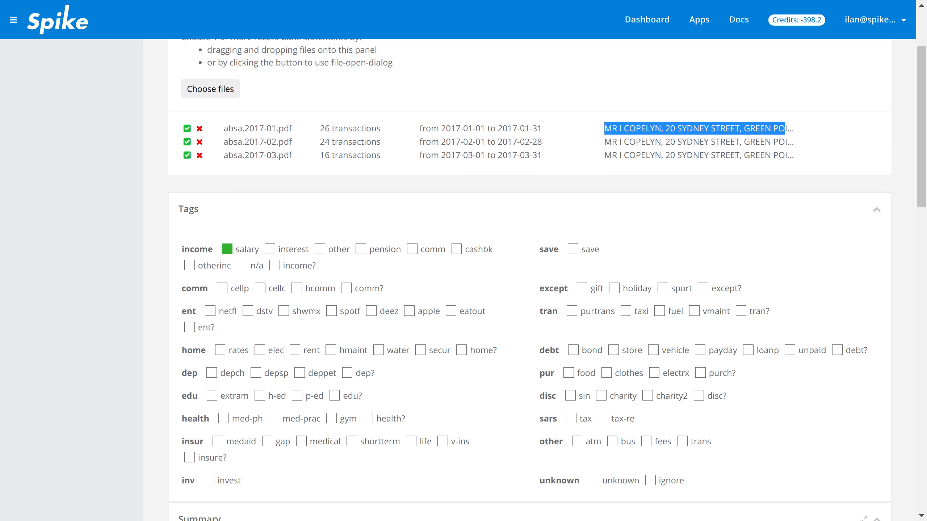
click(876, 210)
click(876, 244)
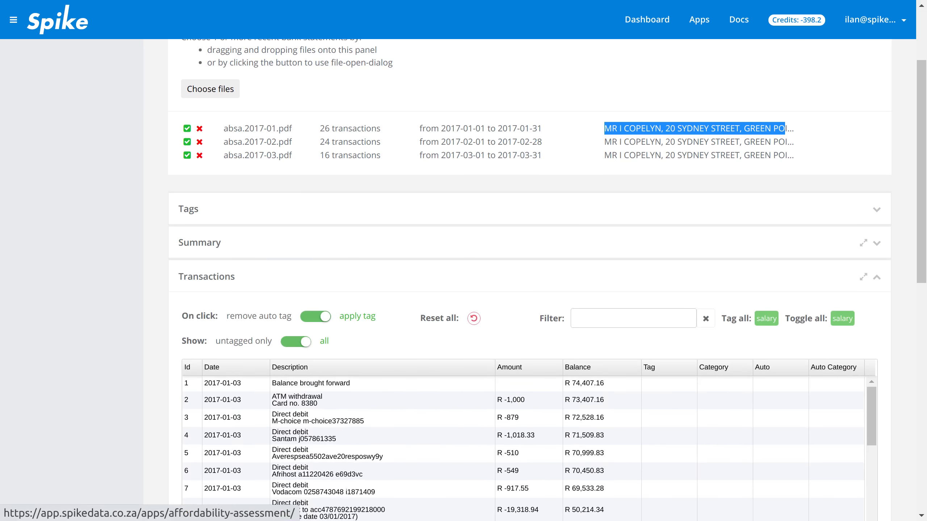
scroll(876, 243, down, 3)
scroll(529, 204, down, 3)
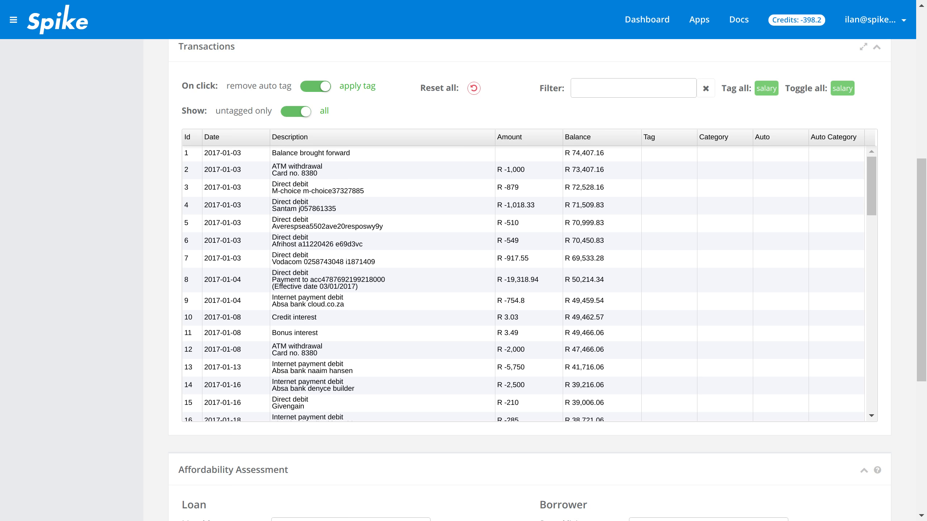
scroll(529, 219, up, 2)
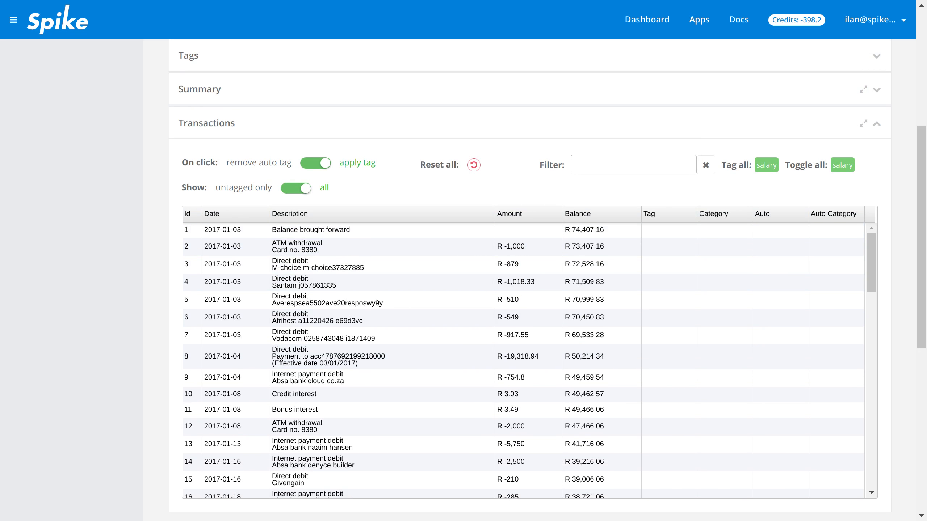
scroll(529, 277, up, 2)
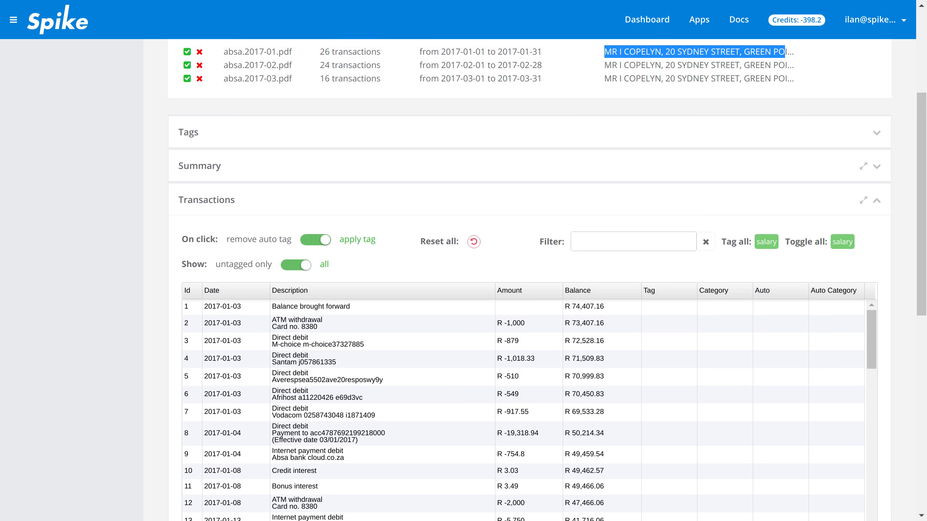
- Expand the Tags section to examine the available tag categories, and collapse it again
click(876, 133)
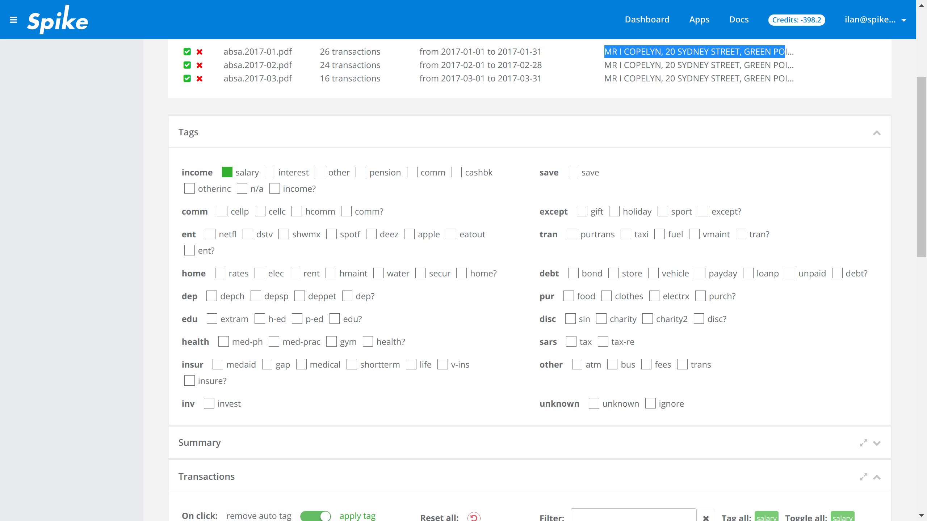
click(877, 133)
scroll(529, 264, down, 2)
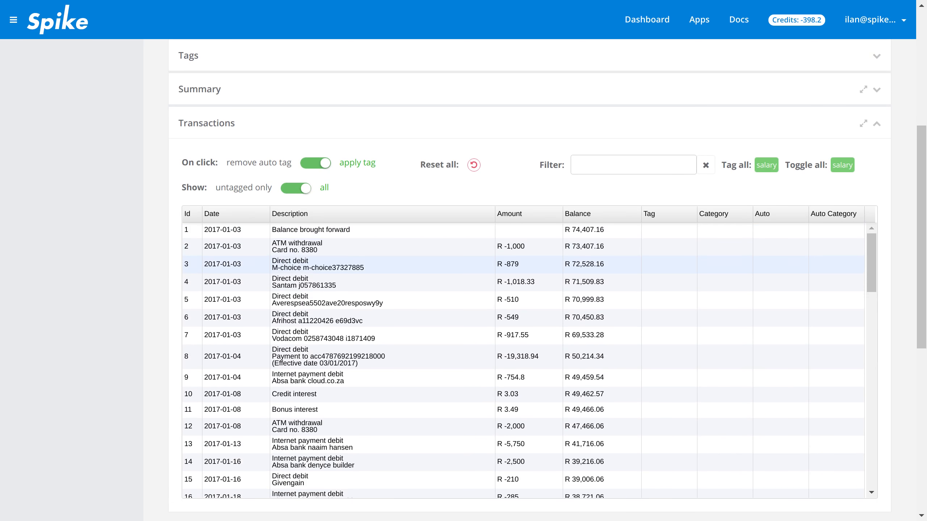
- Try sorting the transactions by description and balance, and settle on sorting by amount in descending order
click(292, 214)
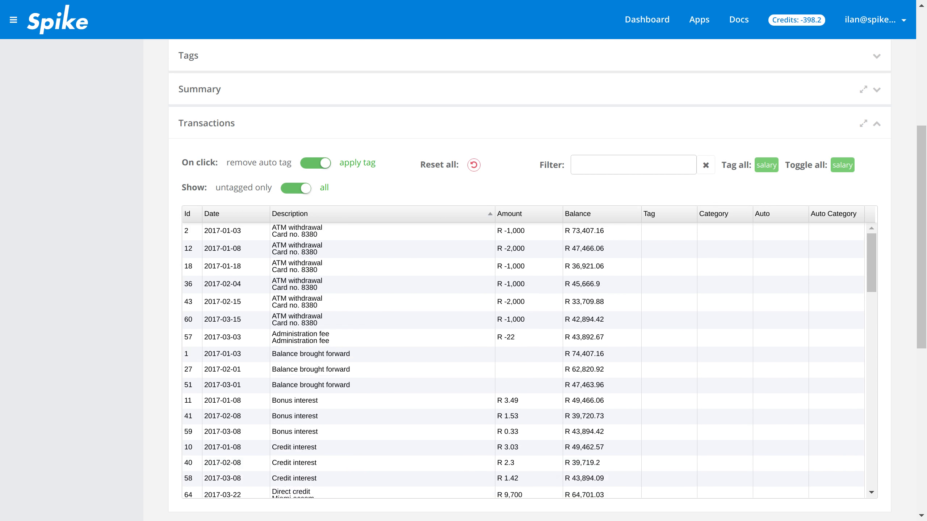
click(522, 214)
click(591, 214)
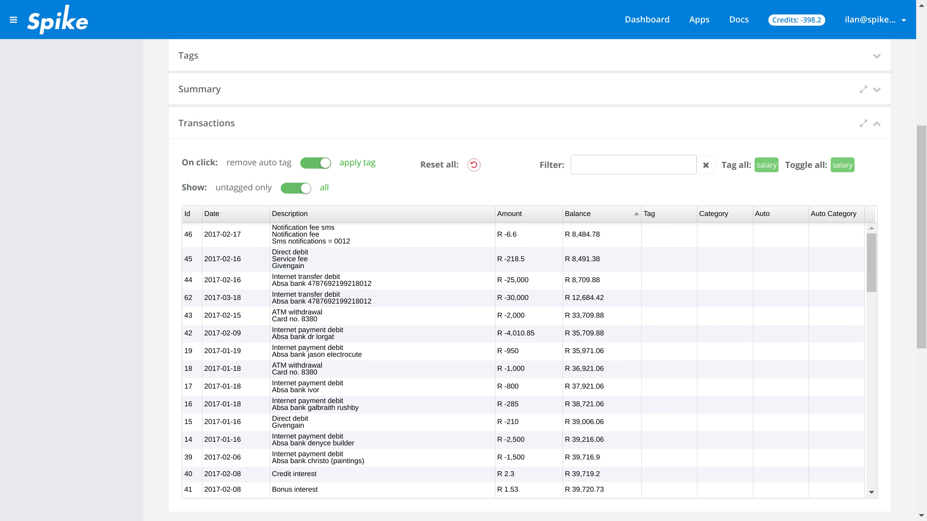
click(522, 214)
click(522, 214)
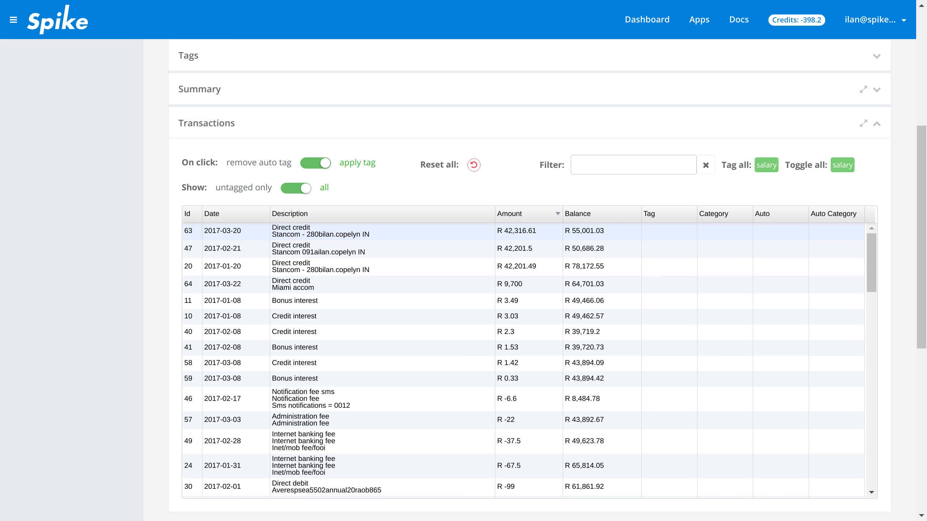
- Apply the salary tag to the three largest direct credits, transactions 63, 47 and 20
click(365, 231)
click(365, 248)
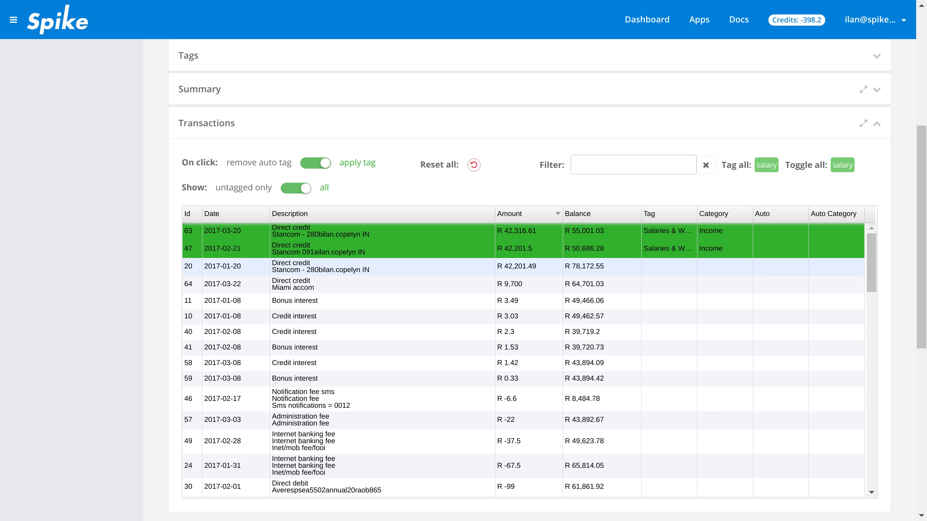
click(365, 266)
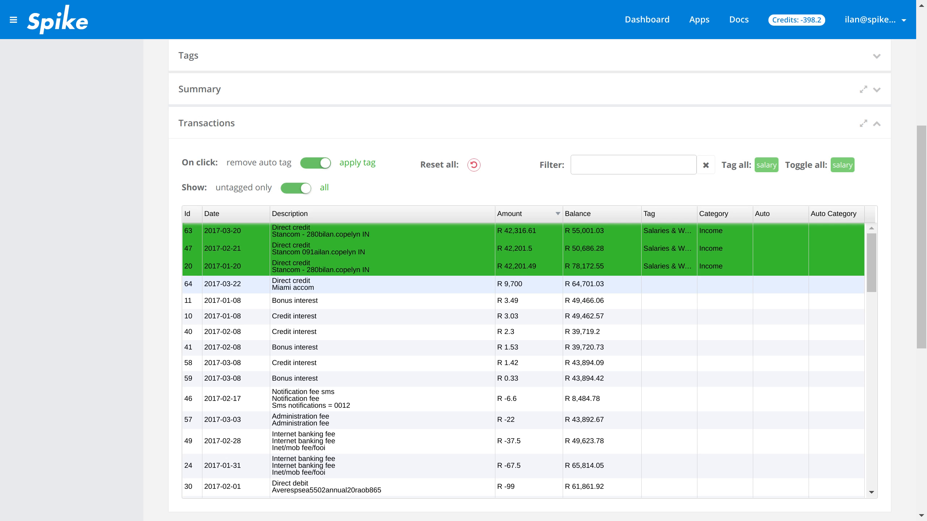
- Choose the "other" income tag and apply it to the Miami accom direct credit, transaction 64
scroll(529, 280, up, 6)
scroll(529, 280, down, 4)
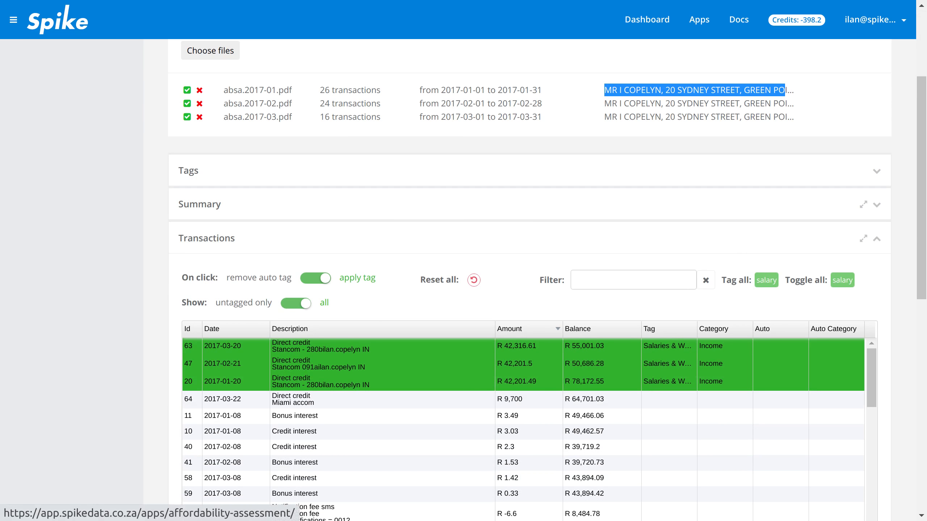
click(877, 171)
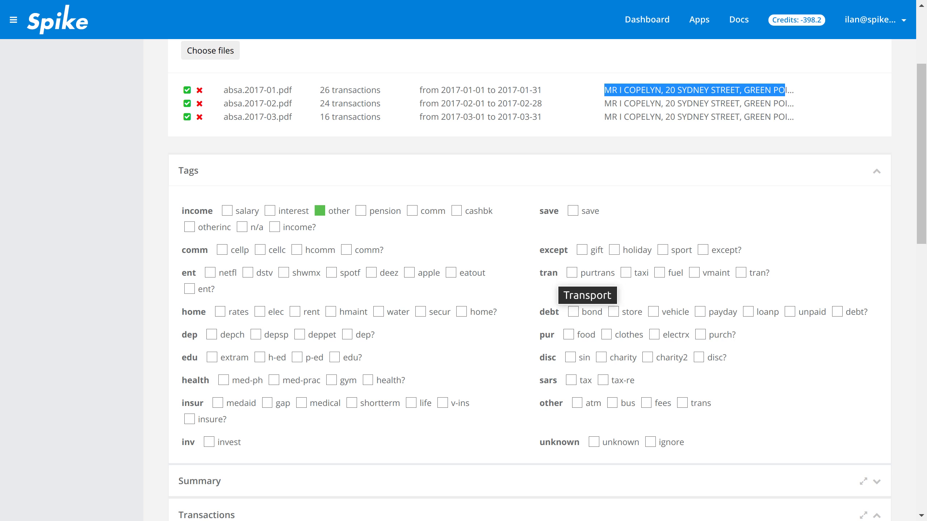
scroll(529, 281, down, 10)
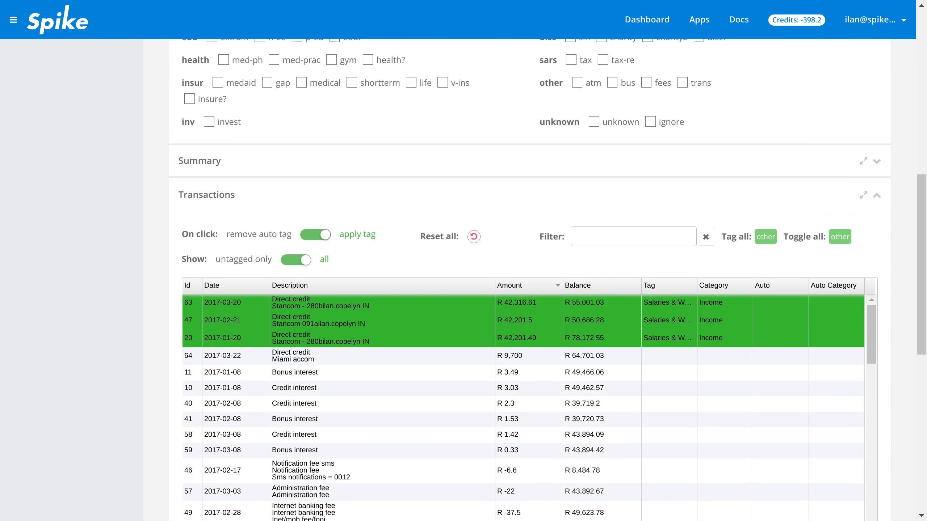
click(365, 333)
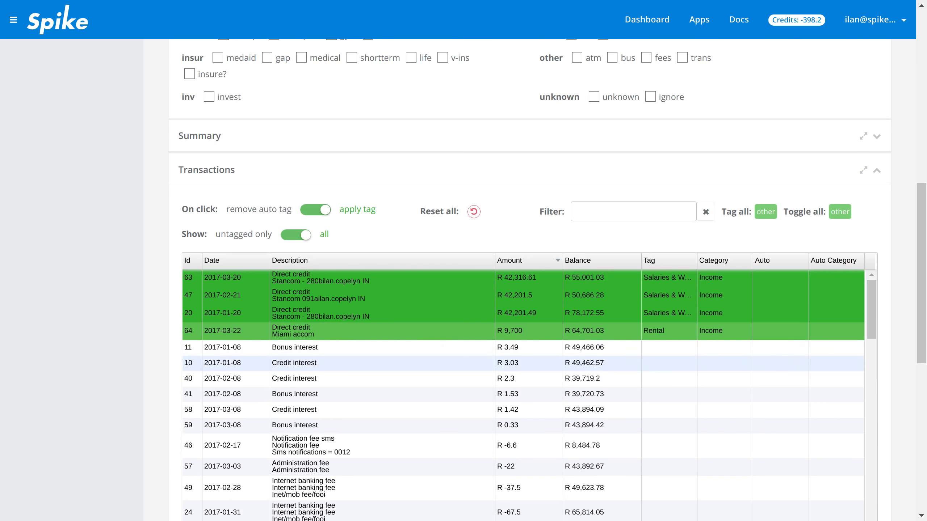
- Toggle the "other" income tag off and on repeatedly for the Miami accom direct credit
scroll(364, 337, up, 1)
click(365, 332)
click(365, 331)
click(365, 331)
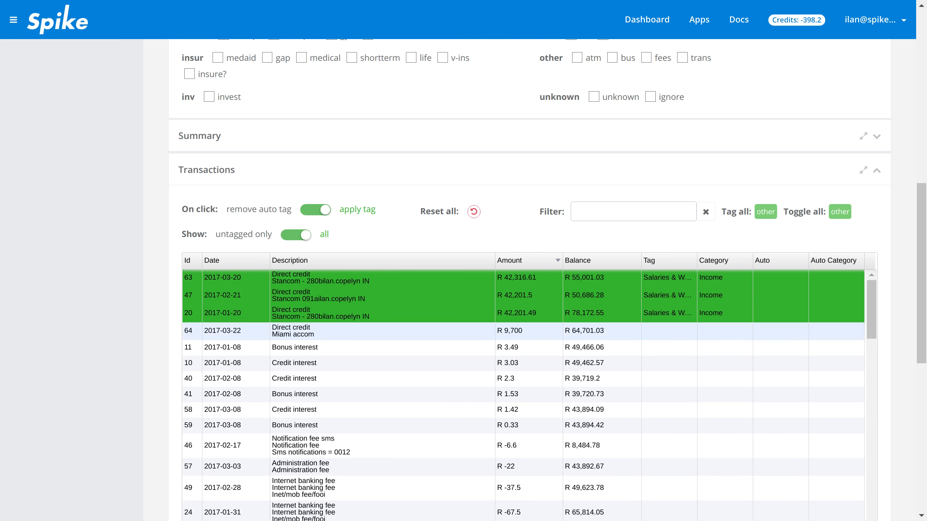
click(365, 331)
click(365, 331)
- Filter the transactions by "direct debit" and look through the matching rows
click(633, 212)
text(direct deb)
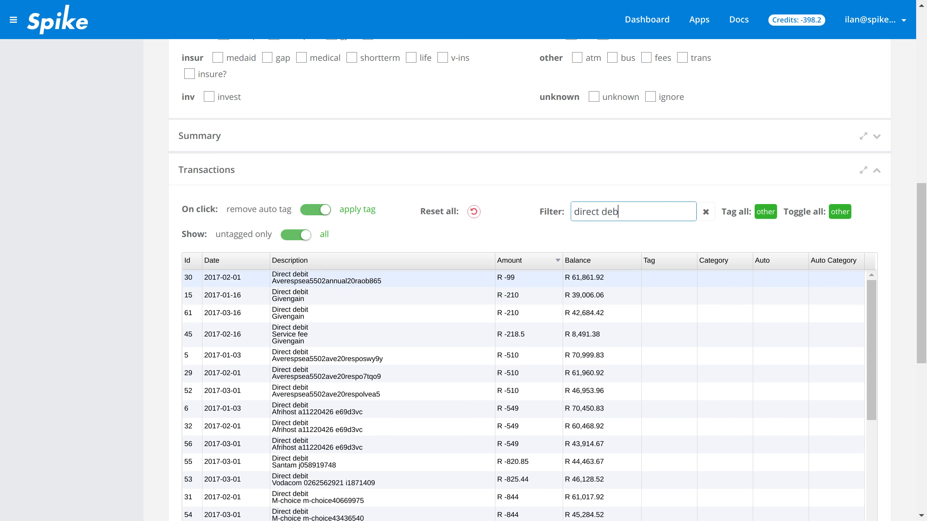
scroll(523, 396, down, 5)
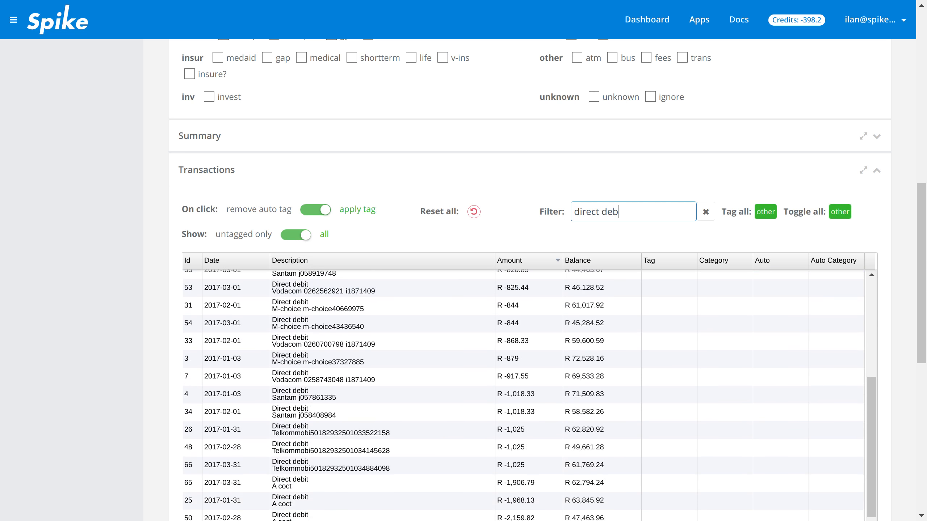
scroll(524, 306, down, 3)
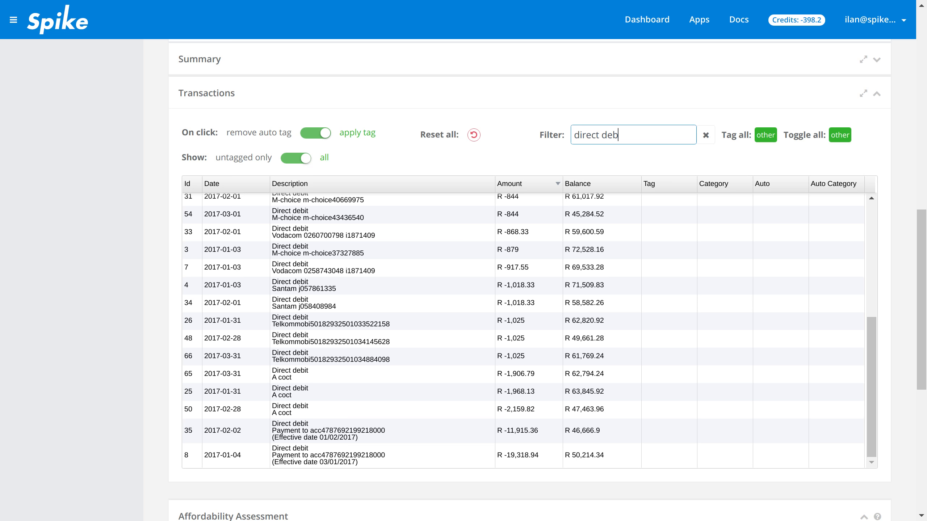
text(it)
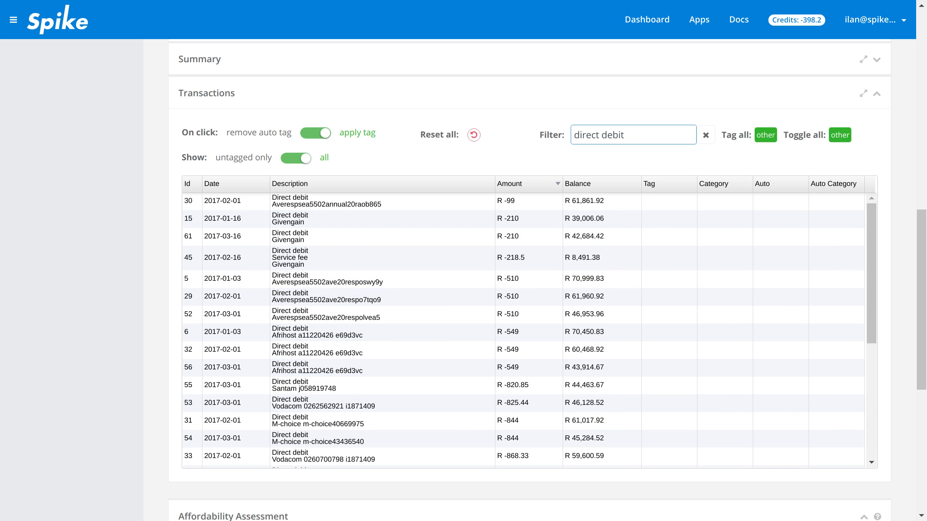
- Choose the rent tag under home and apply it to all the filtered direct debit transactions
scroll(528, 292, up, 10)
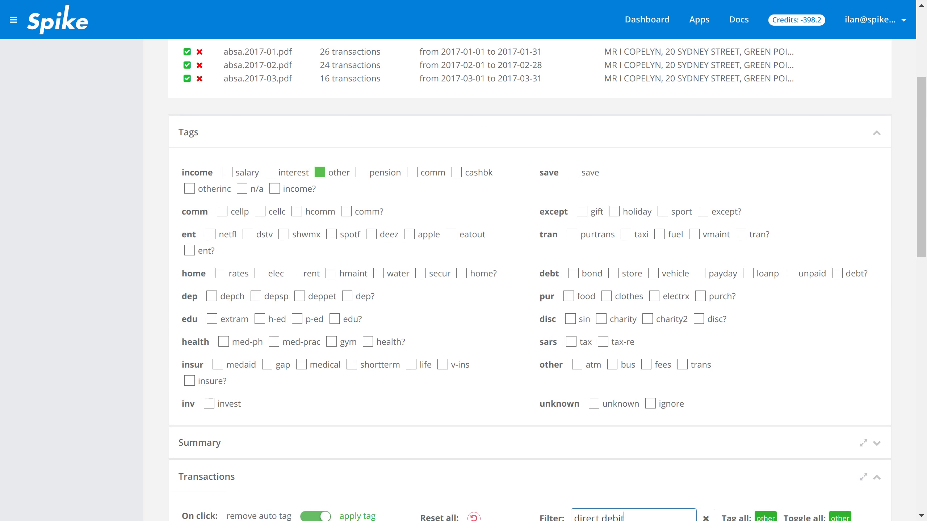
scroll(528, 281, down, 1)
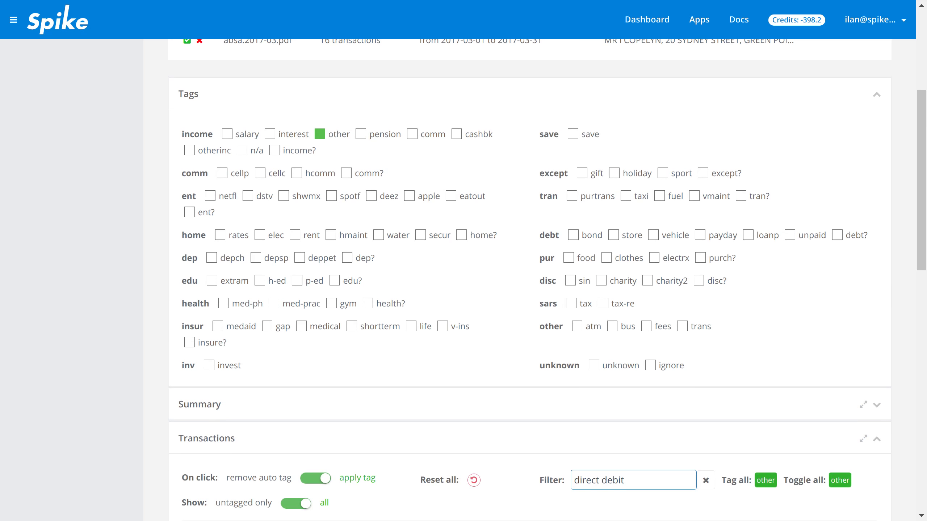
click(294, 235)
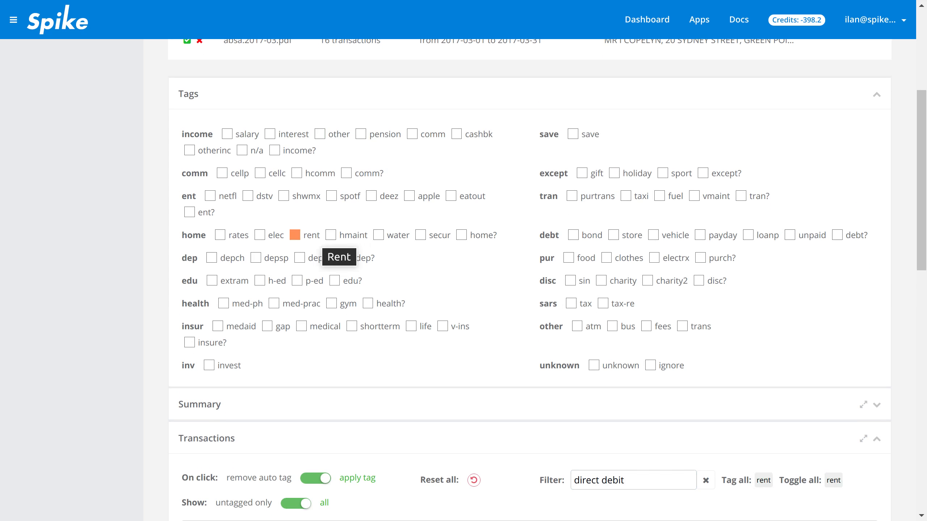
scroll(529, 281, down, 11)
scroll(528, 281, up, 2)
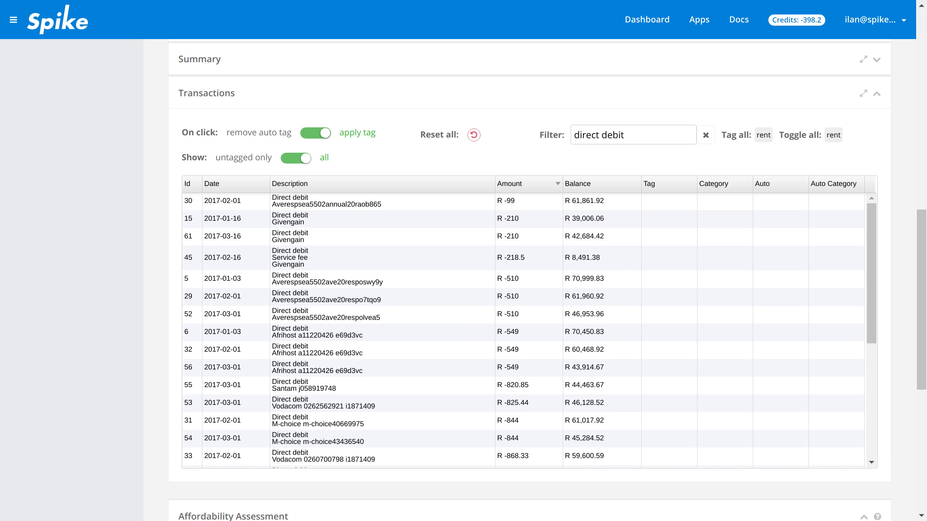
click(763, 134)
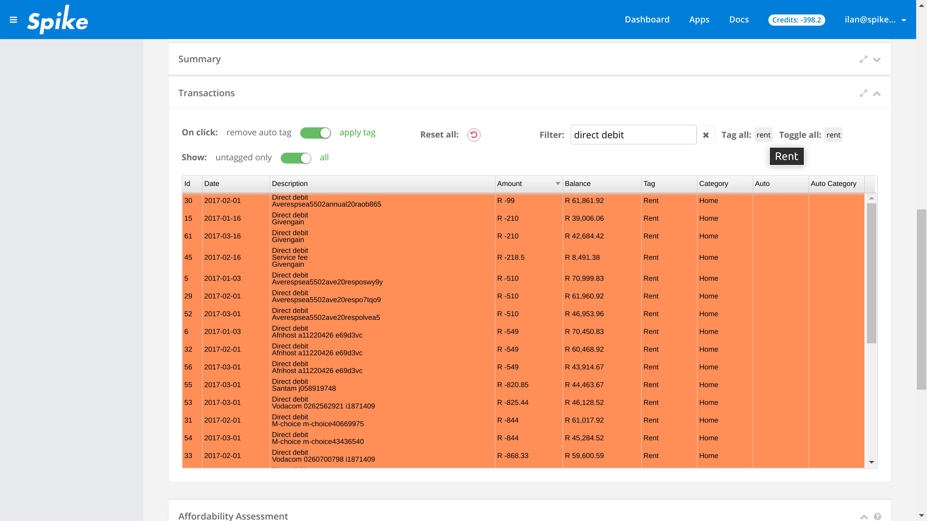
- Remove the rent tag from transactions 5, 55 and 31 in the filtered list
click(523, 279)
click(523, 385)
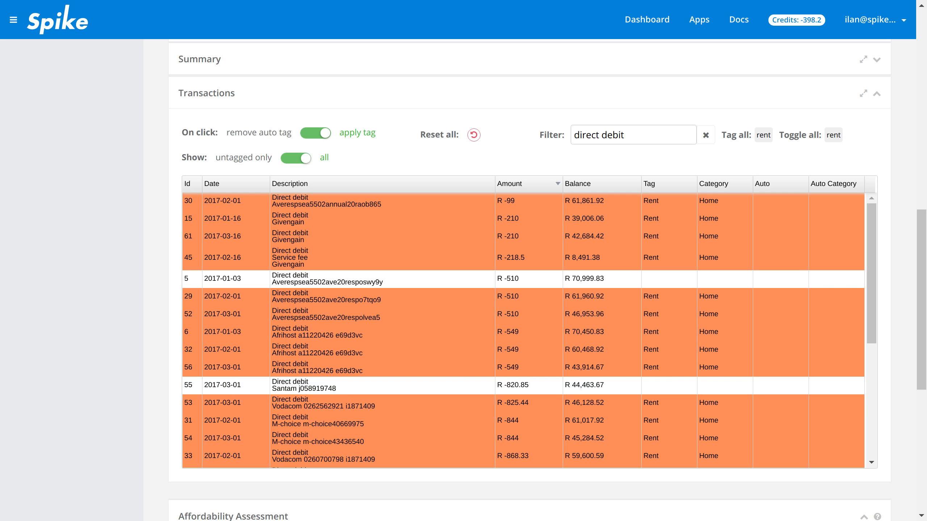
click(523, 421)
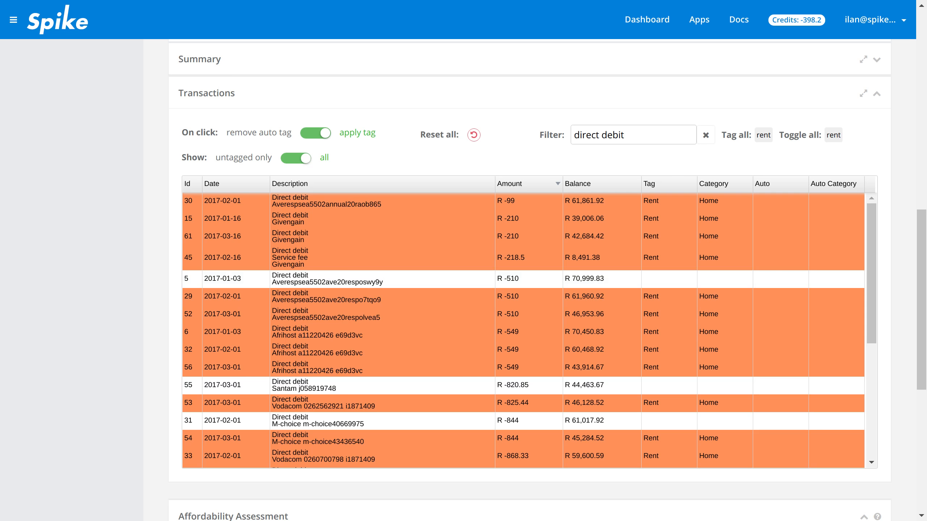
- Invert the rent tag across all filtered transactions, and invert it back again
click(833, 135)
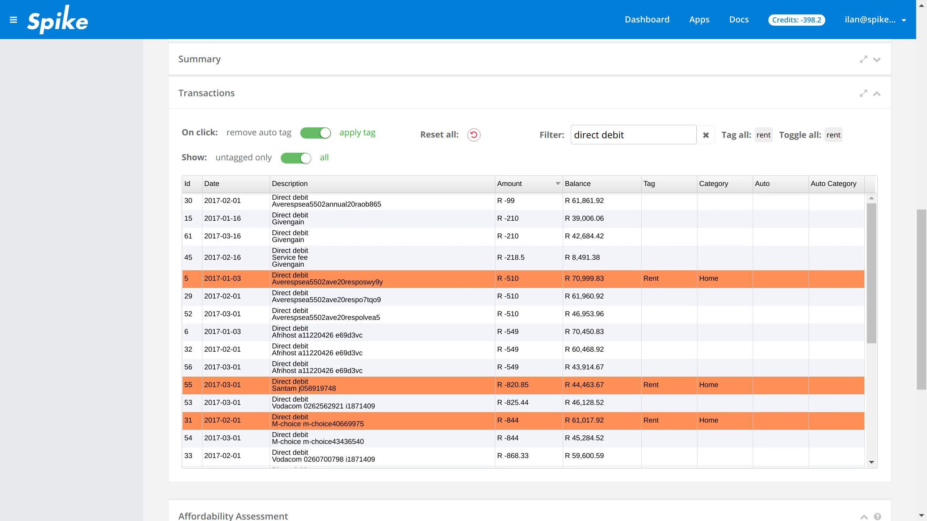
click(834, 135)
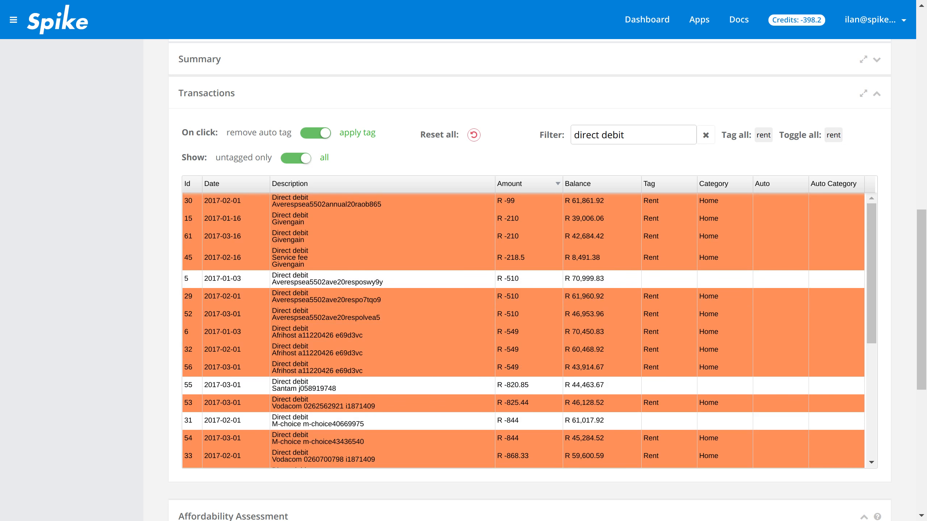
- Clear the transaction filter and collapse the Tags section
click(705, 135)
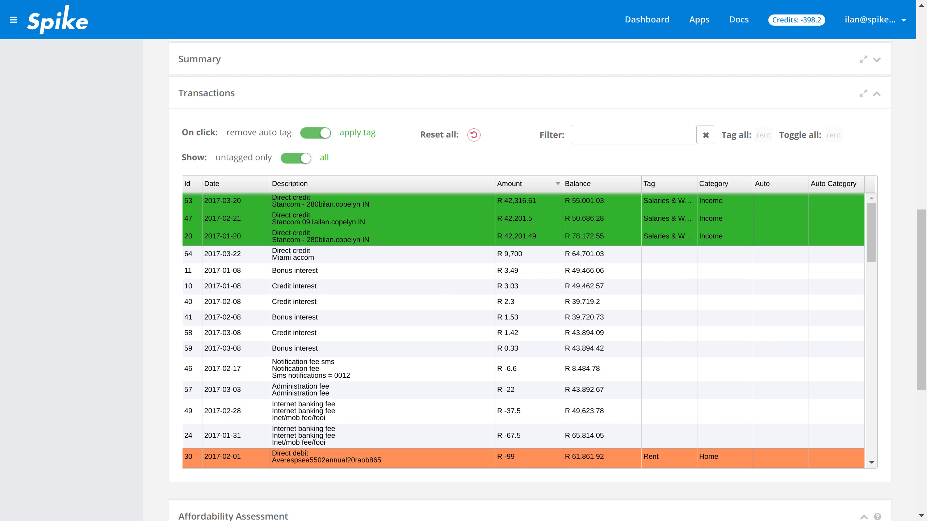
scroll(529, 280, up, 5)
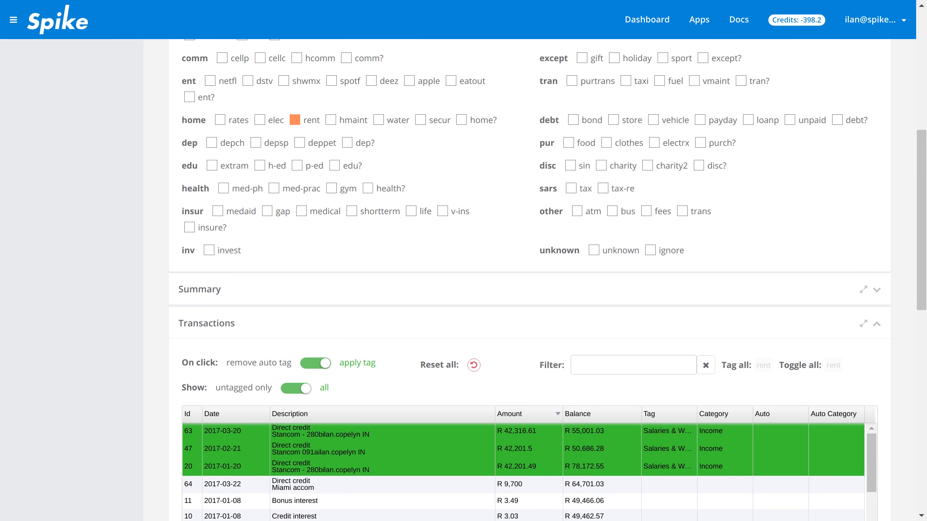
scroll(529, 281, up, 3)
click(876, 95)
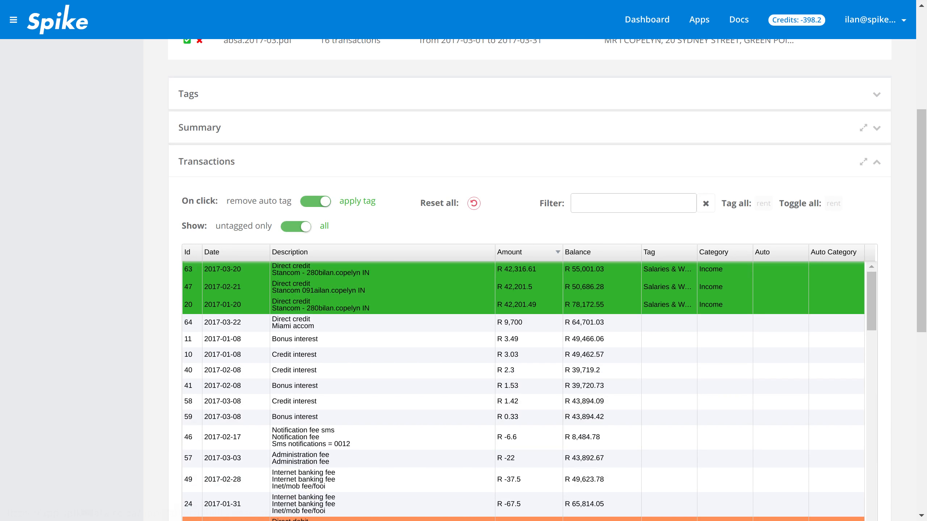
- Expand the Summary section and chart the tagged and untagged transactions by amount
click(877, 128)
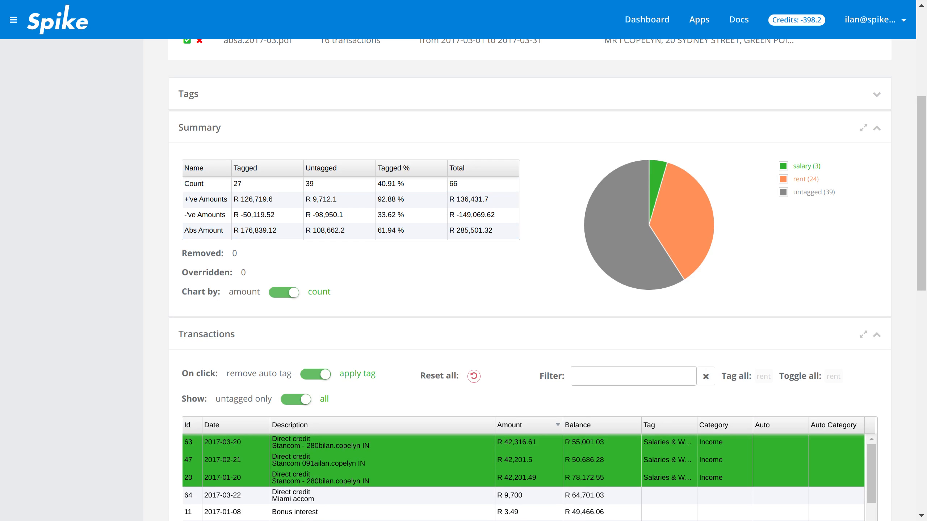
scroll(547, 278, down, 4)
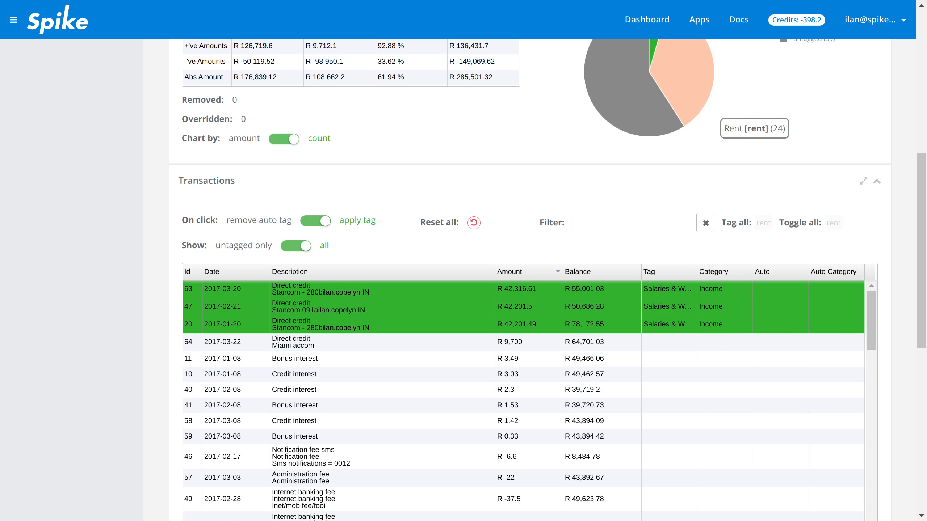
scroll(711, 124, up, 2)
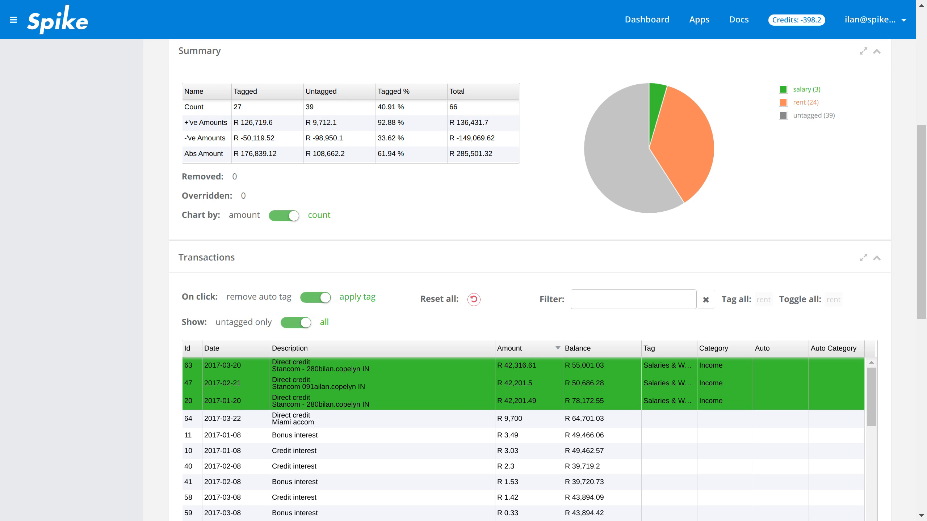
click(284, 215)
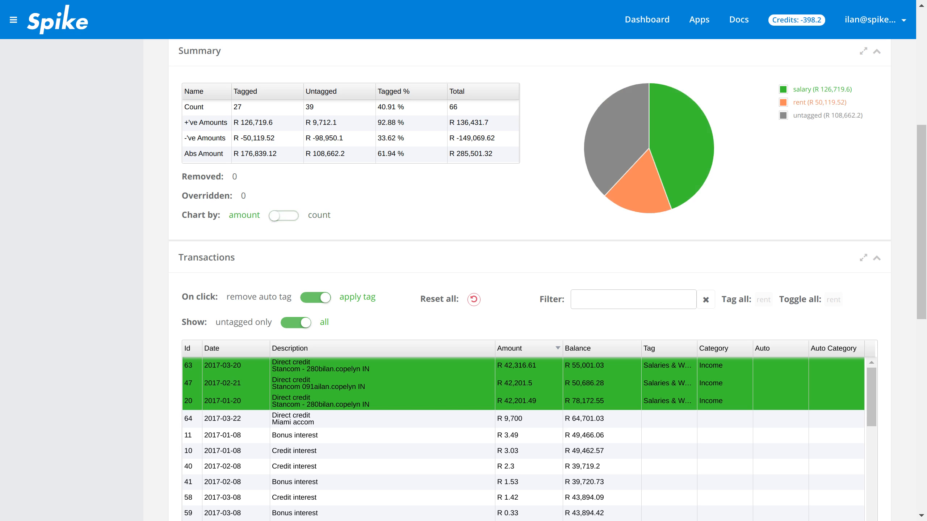
mouse_move(686, 157)
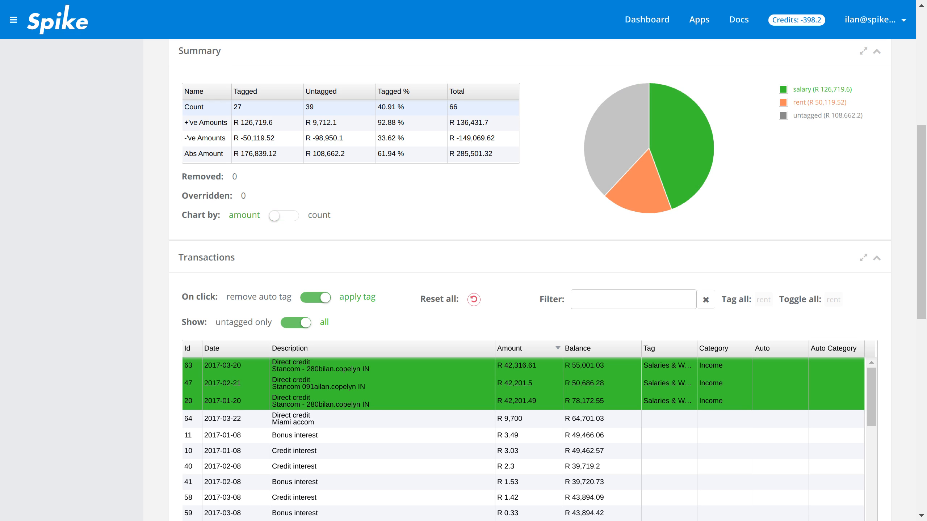
mouse_move(650, 182)
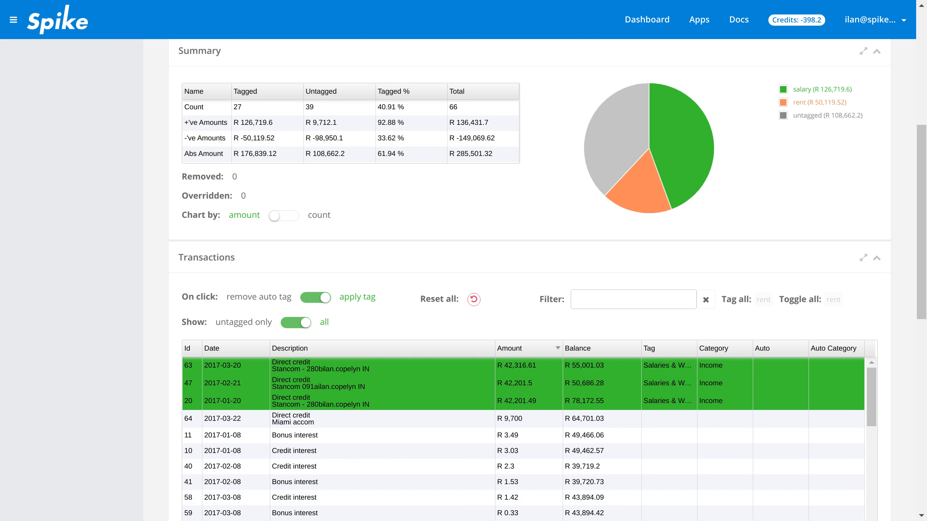
scroll(529, 280, up, 2)
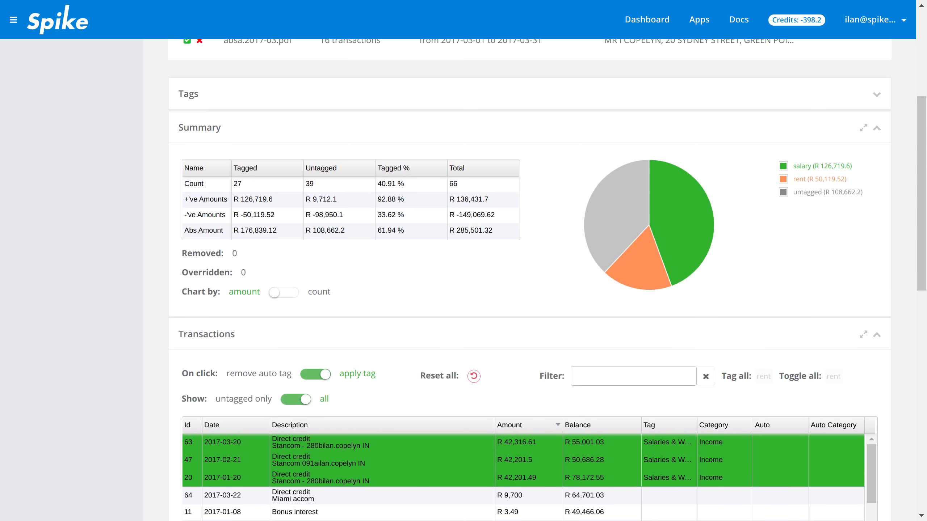
- Collapse the Summary section and examine the monthly figures in the affordability assessment
click(877, 129)
scroll(876, 129, down, 10)
scroll(529, 256, down, 2)
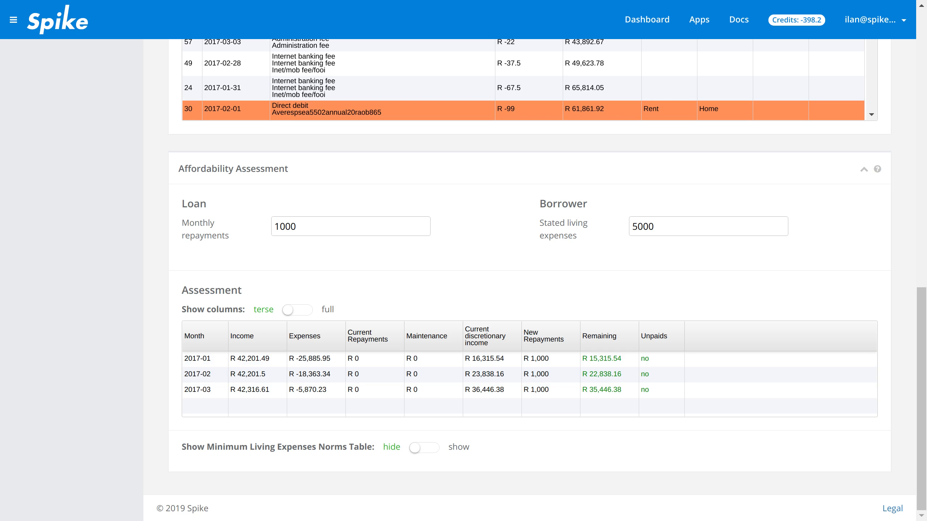
scroll(523, 145, up, 4)
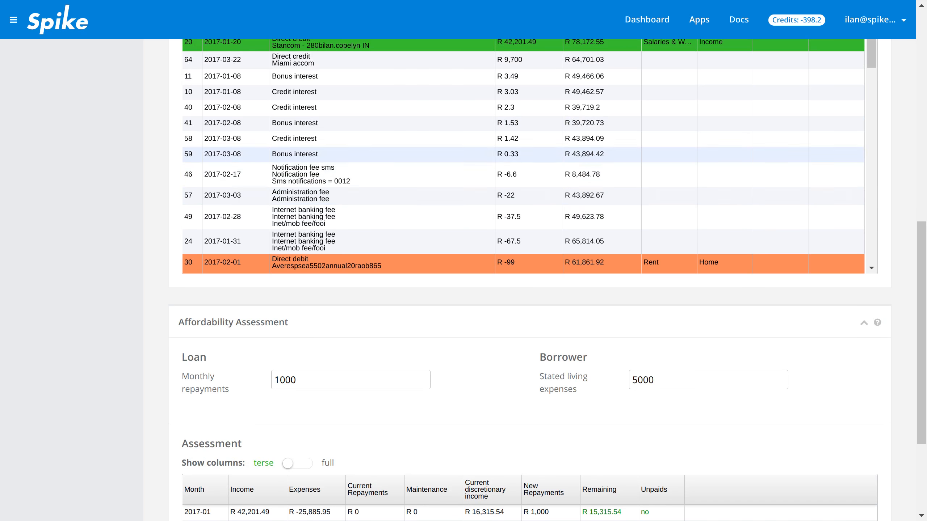
scroll(523, 154, down, 3)
scroll(523, 157, down, 1)
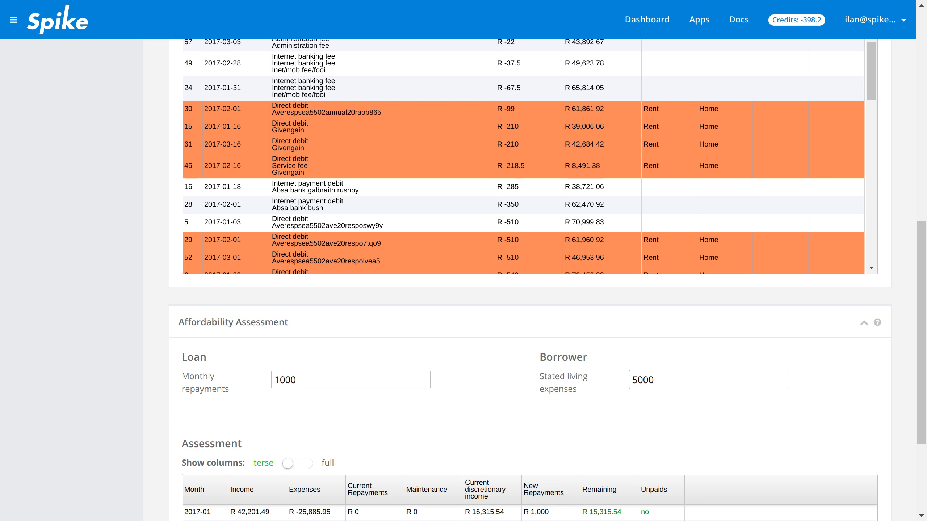
scroll(521, 157, down, 10)
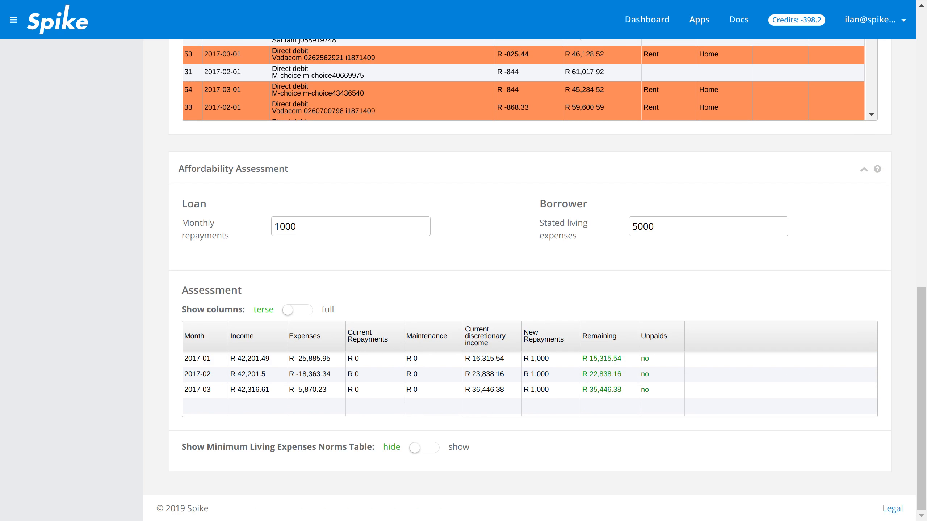
- Show the full columns of the assessment and display the Minimum Living Expenses Norms Table
click(297, 310)
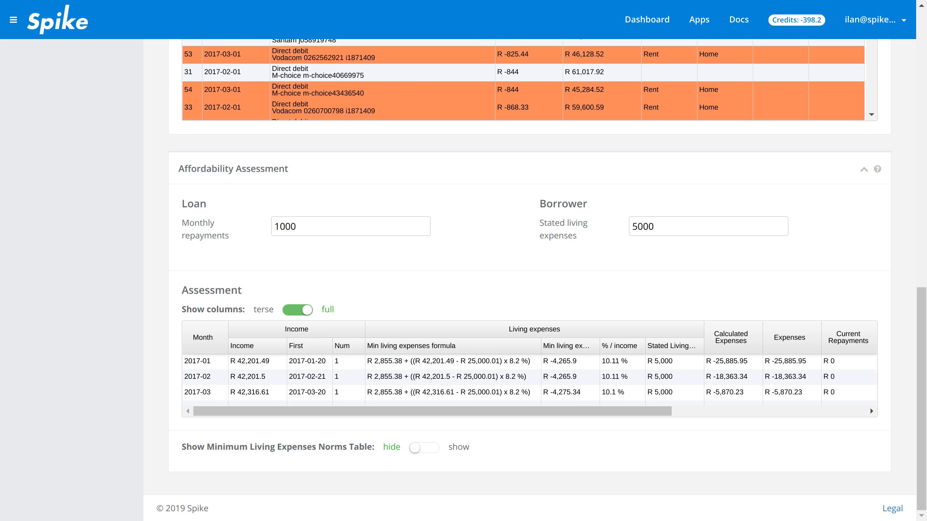
click(424, 448)
scroll(423, 443, down, 3)
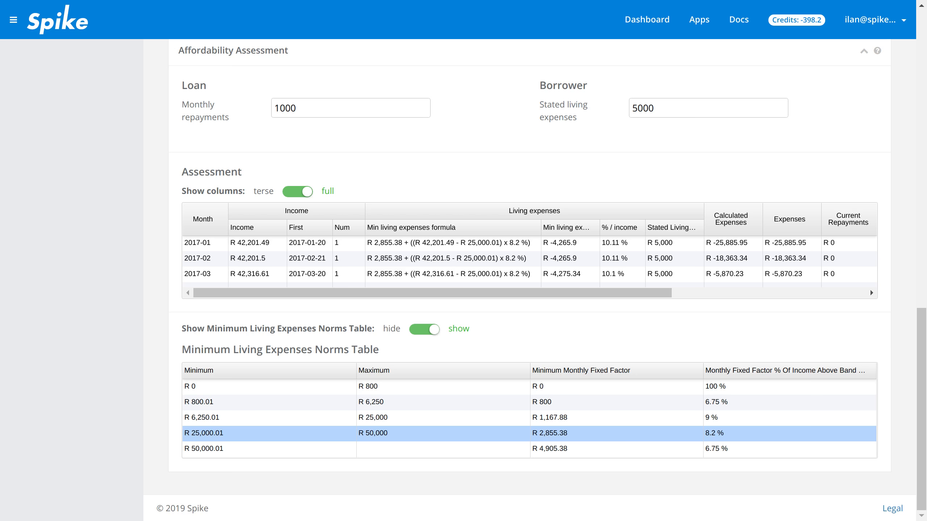
- Set the borrower's stated living expenses to 3000, compare the full and terse assessment columns, and leave them on terse
drag(632, 108, 638, 108)
text(3)
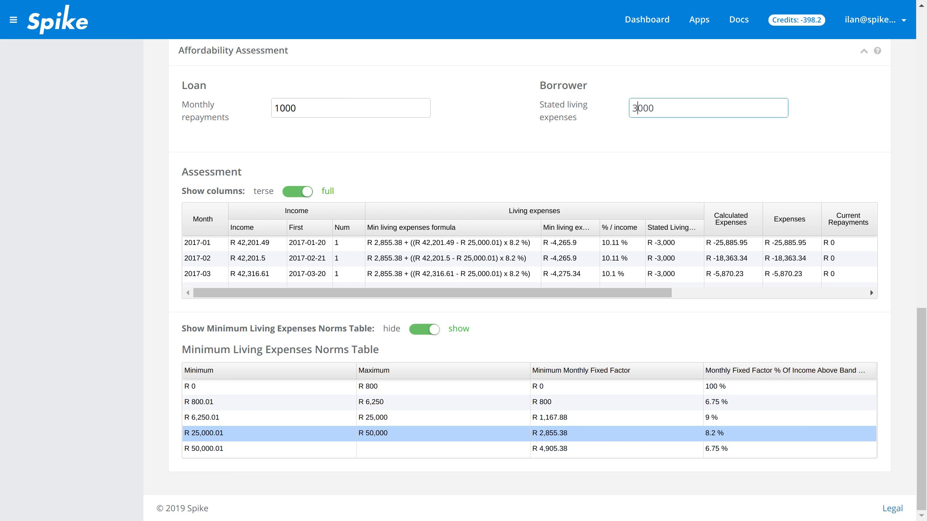
click(297, 191)
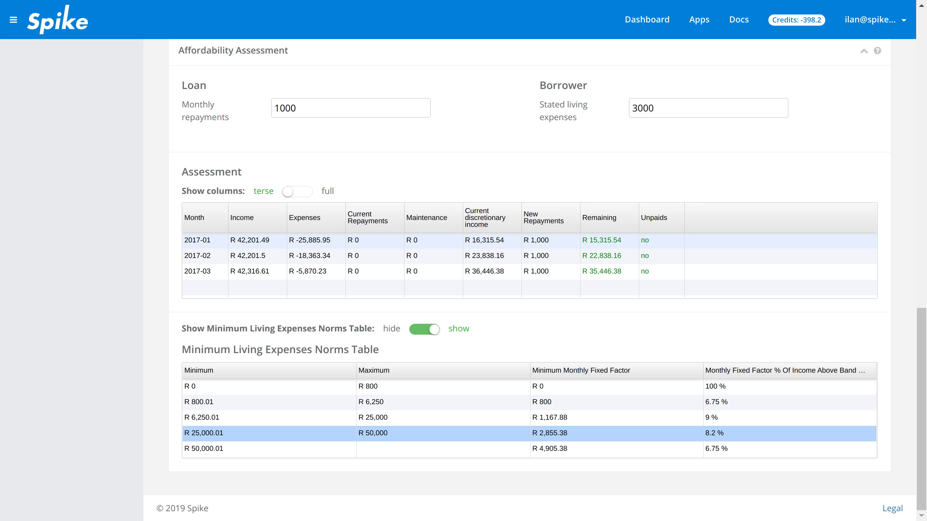
click(297, 191)
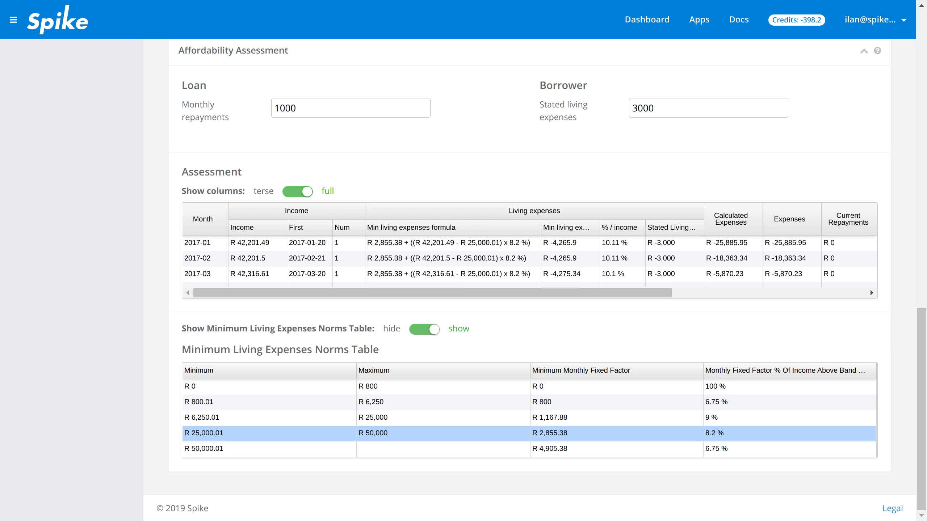
click(297, 192)
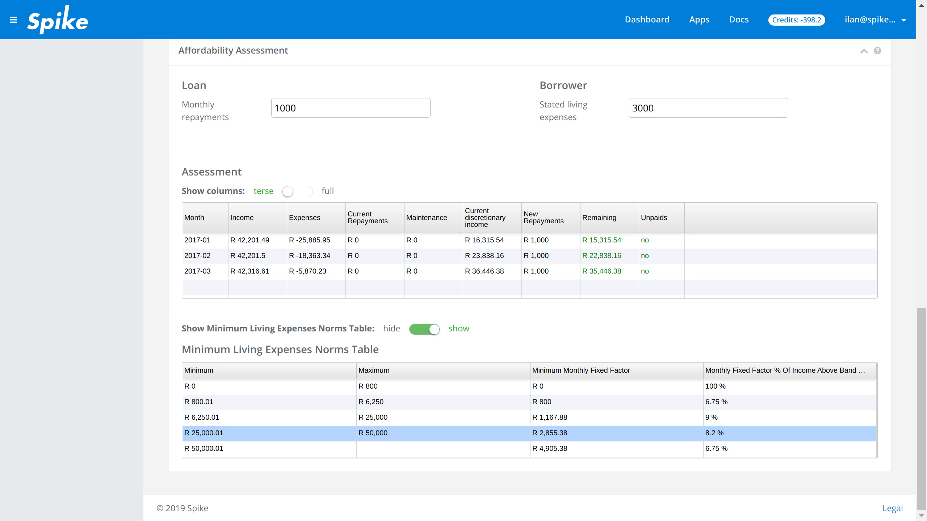
- Apply the vehicle tag under debt to transaction 17 and check the current repayments in the assessment
scroll(529, 280, up, 20)
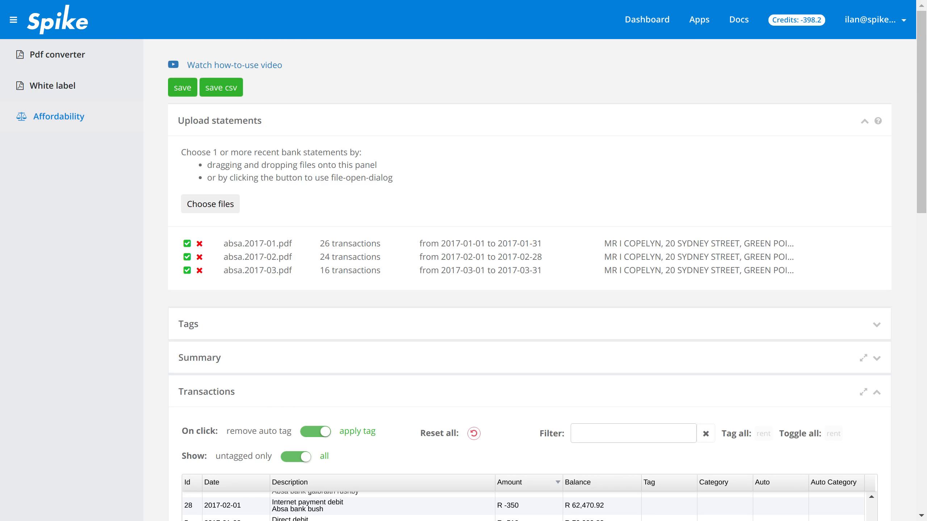
scroll(529, 281, down, 2)
click(876, 248)
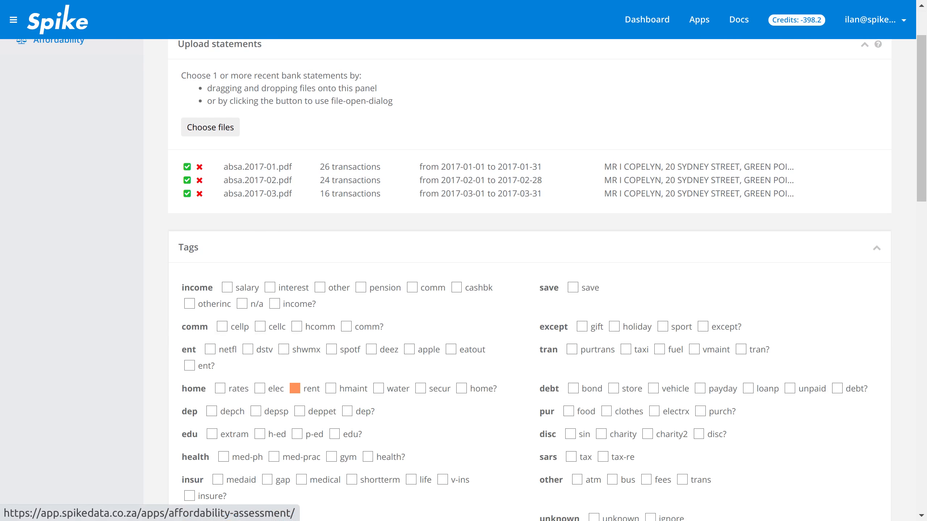
scroll(529, 280, down, 6)
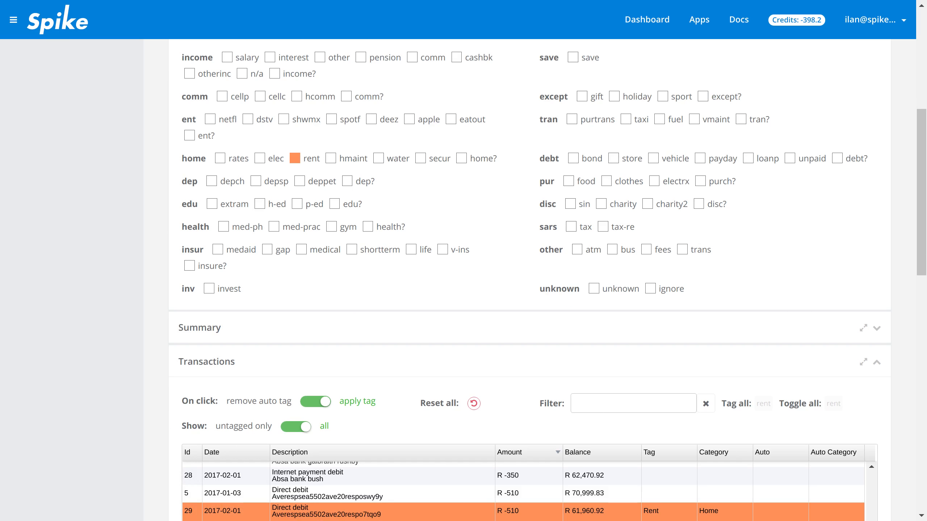
click(653, 159)
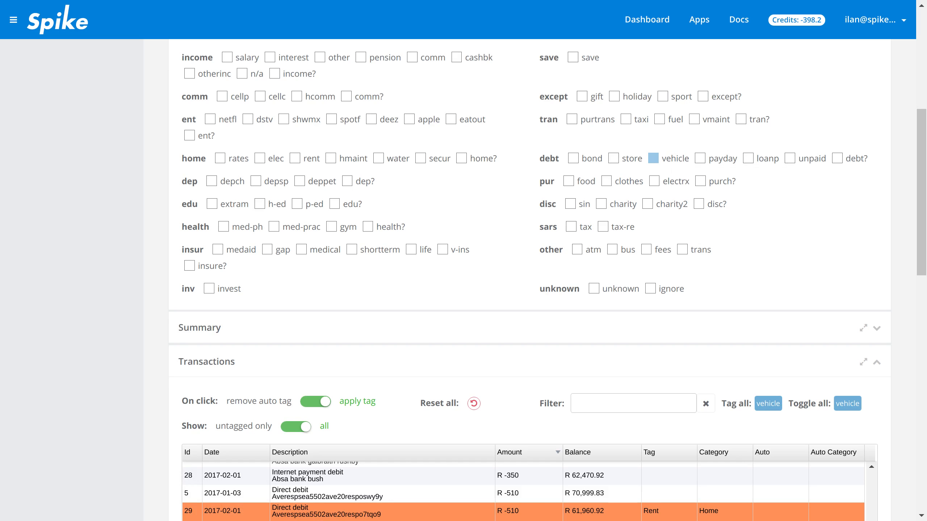
scroll(529, 329, down, 8)
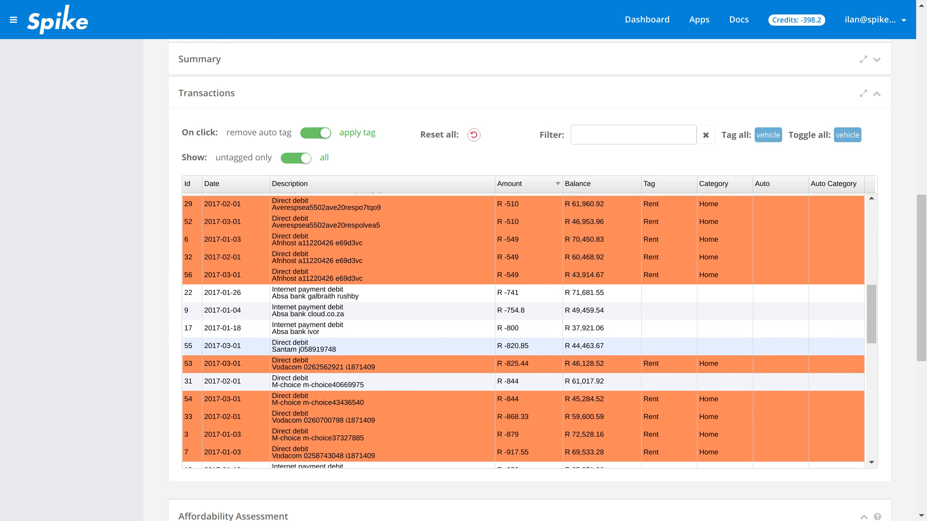
click(528, 328)
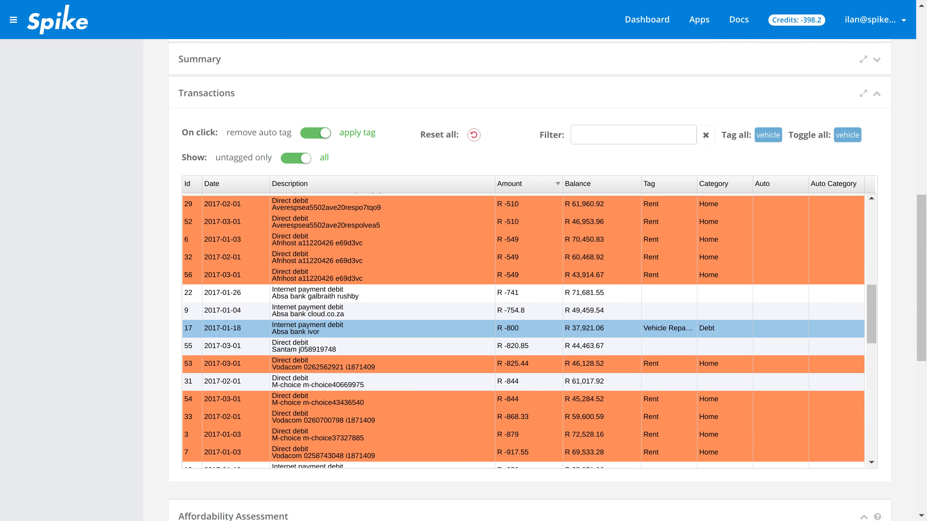
scroll(529, 281, down, 10)
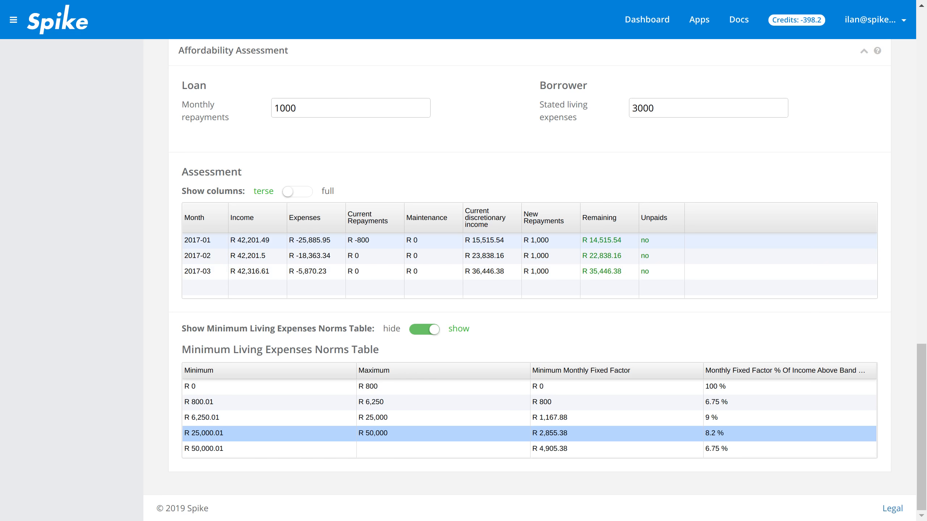
- Apply the depsp tag under dep to several transactions, including 13 and 1
scroll(529, 256, up, 15)
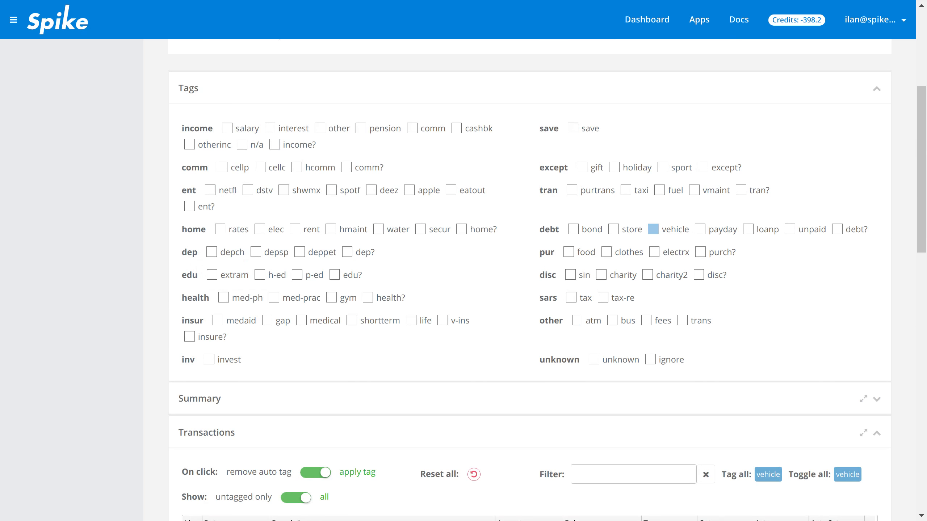
click(256, 252)
scroll(256, 252, down, 12)
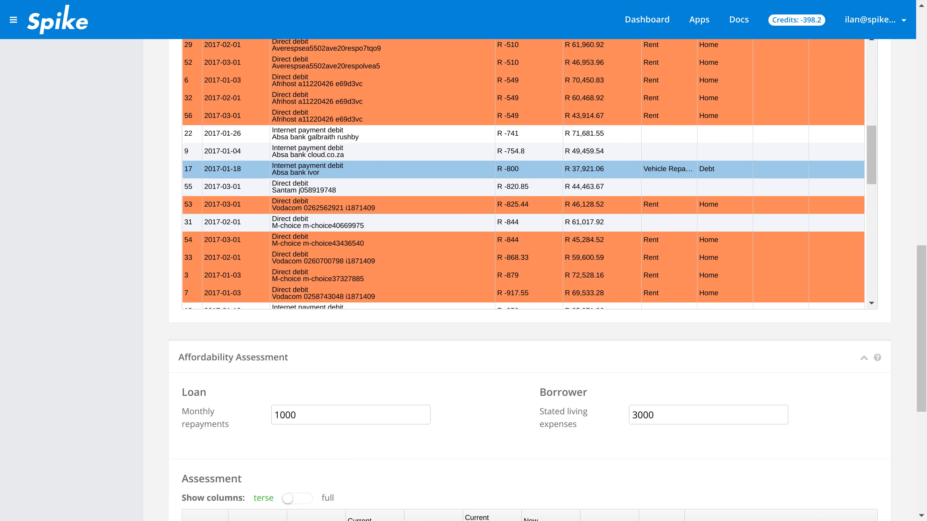
scroll(365, 155, down, 5)
click(365, 155)
scroll(364, 156, down, 6)
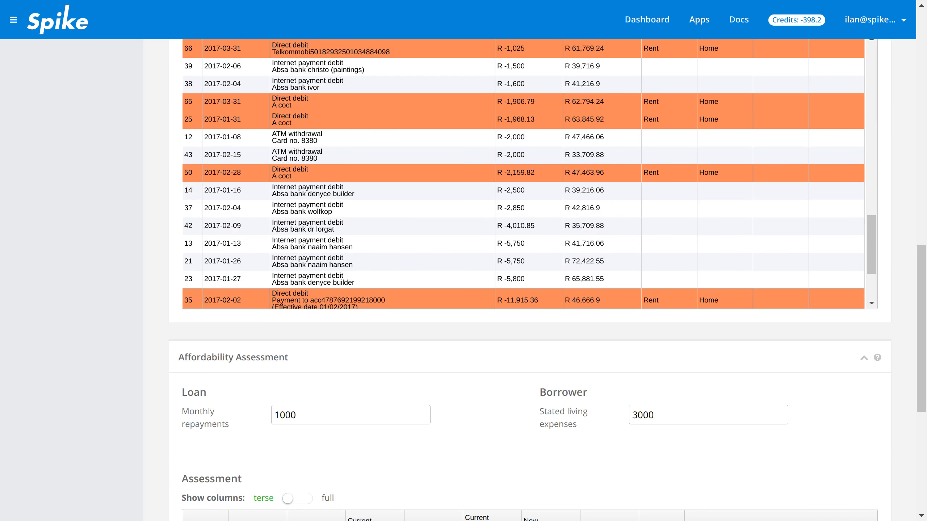
click(365, 243)
scroll(365, 243, down, 3)
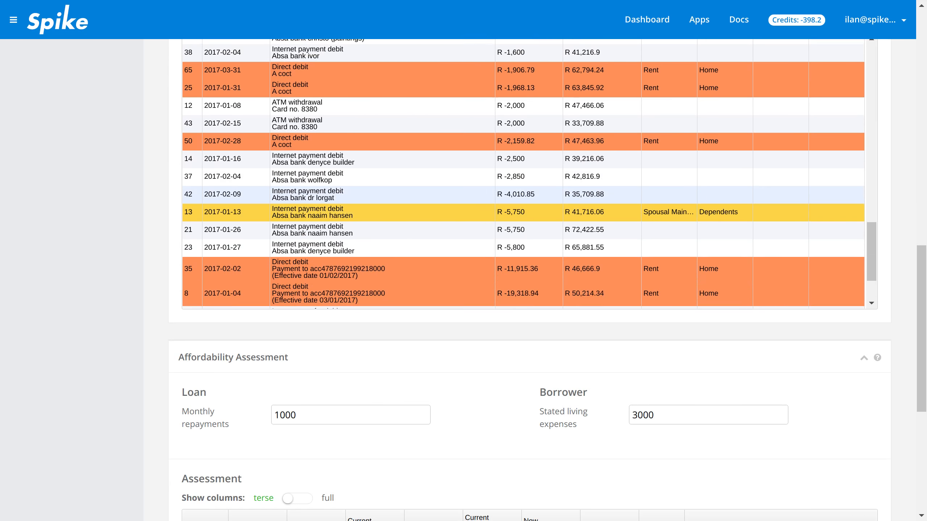
click(365, 269)
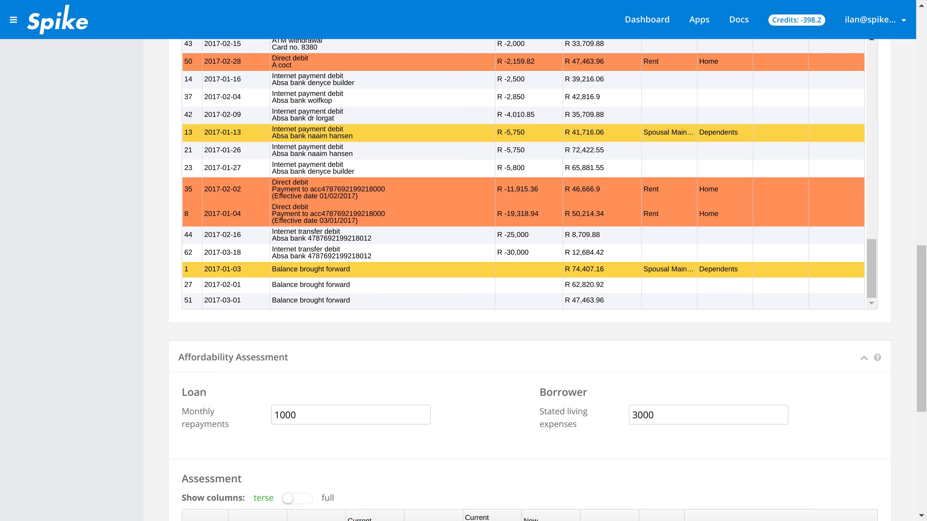
- Set the loan's monthly repayments to 5000 in the affordability assessment
scroll(365, 269, down, 8)
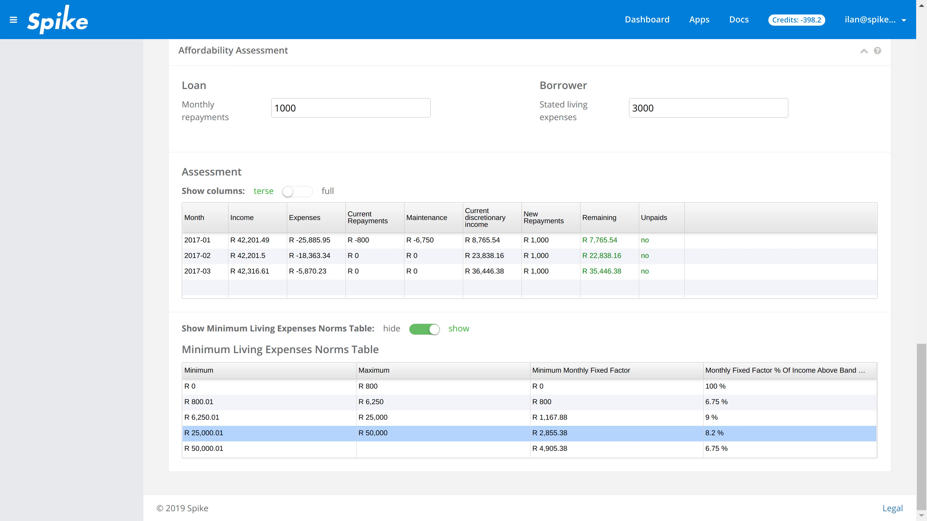
drag(280, 109, 274, 108)
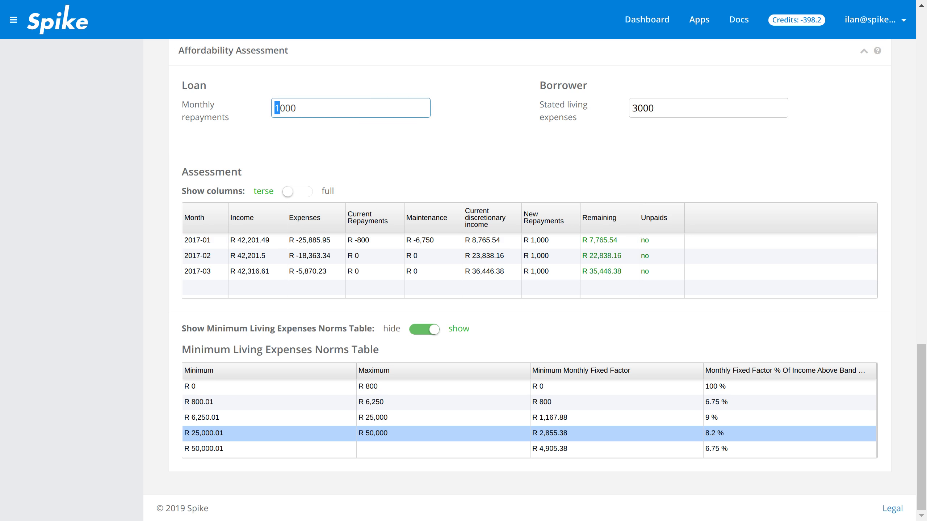
text(5)
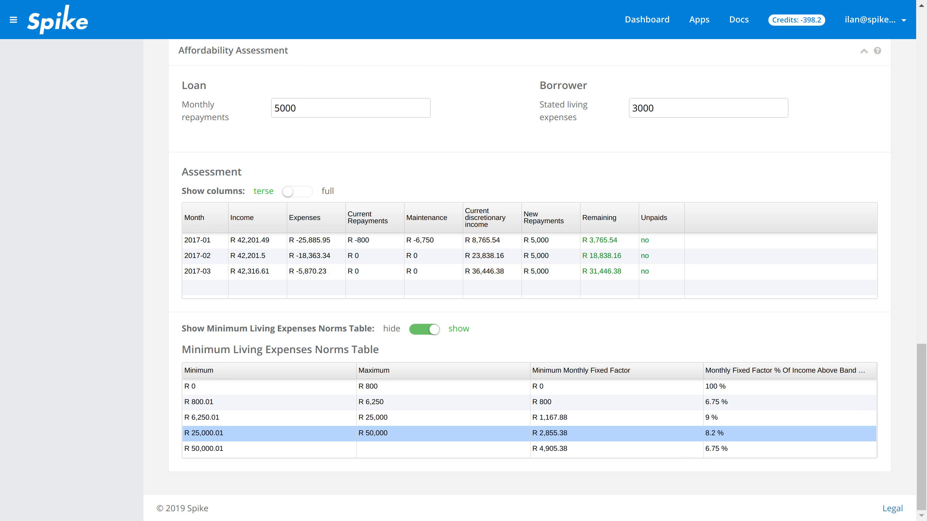
- Hide the Minimum Living Expenses Norms Table and save the assessment as affordability.json in the Downloads folder
click(424, 330)
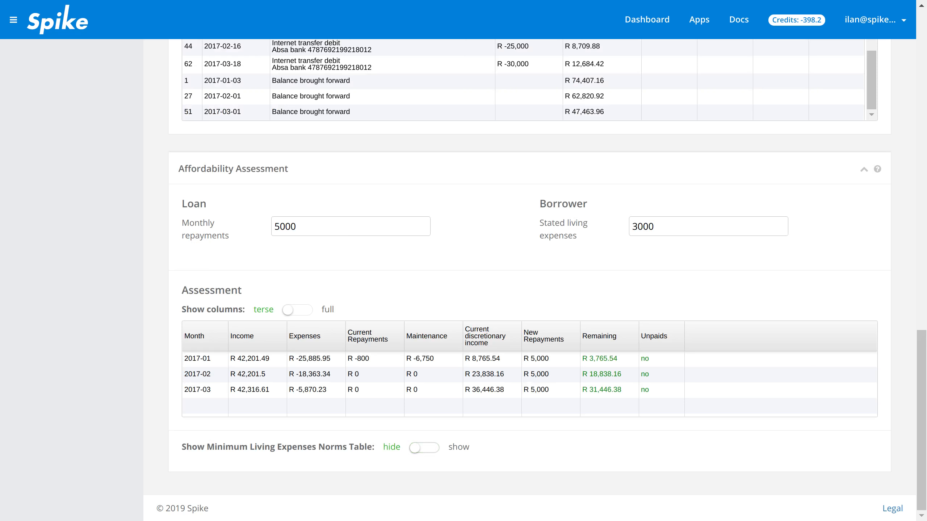
drag(921, 420, 921, 100)
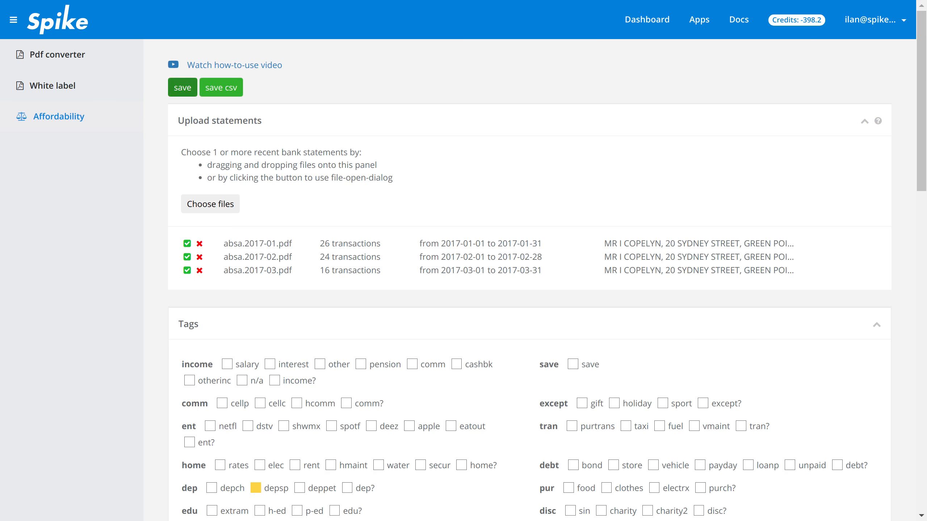
click(182, 87)
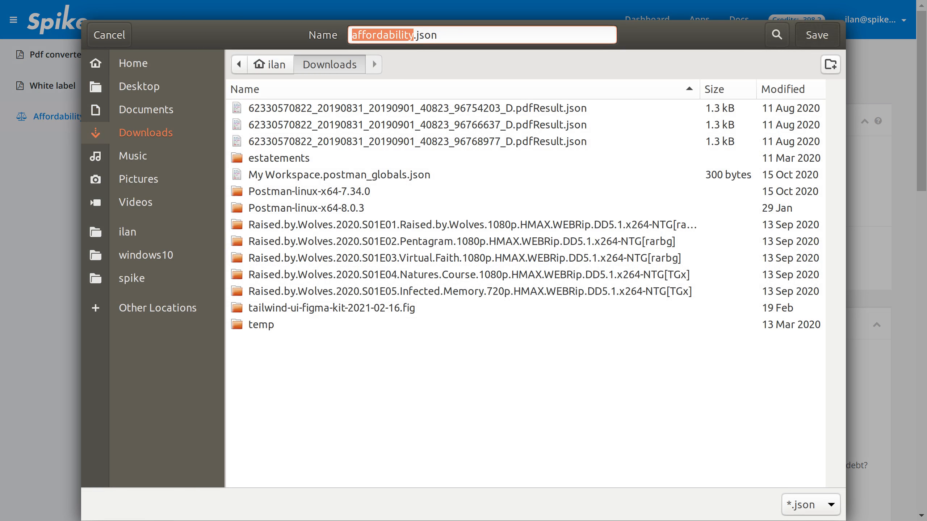
click(816, 34)
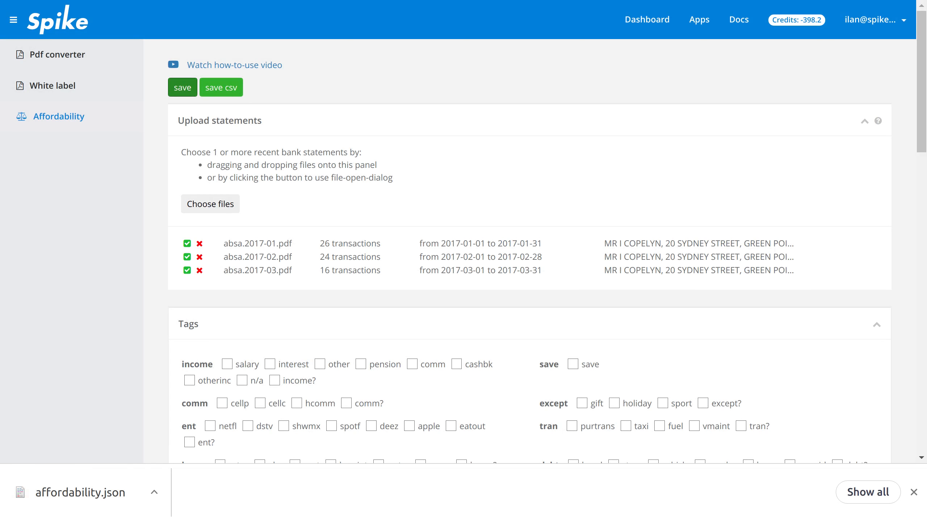
- Collapse the Tags section and export the transactions as transactions.csv to the Downloads folder
click(877, 325)
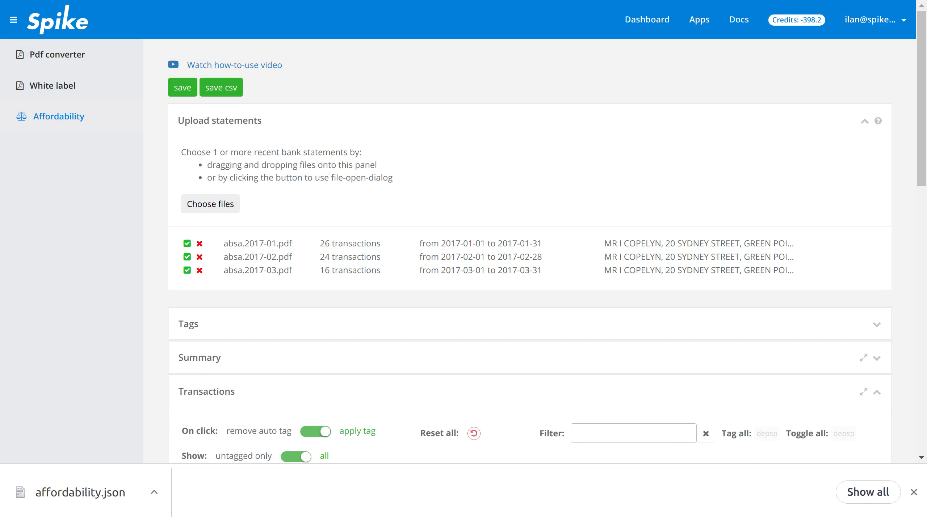
click(221, 88)
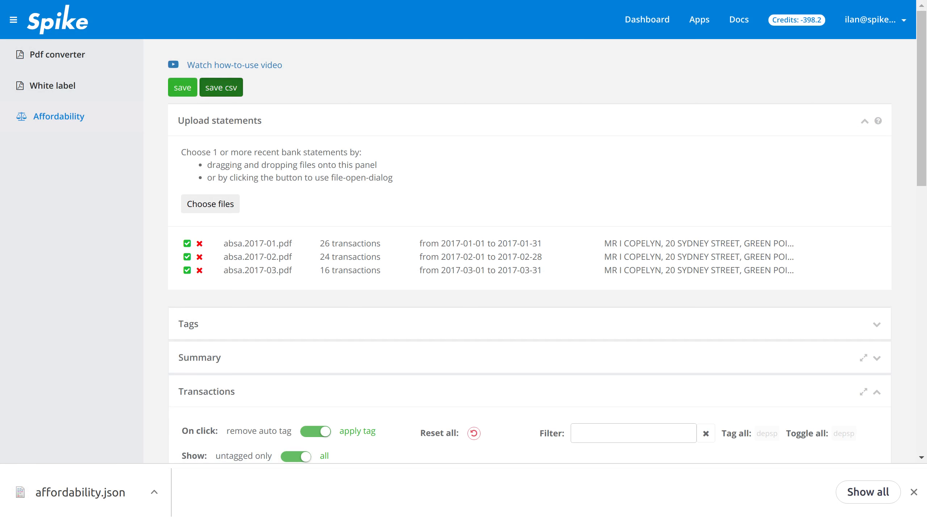
key(Return)
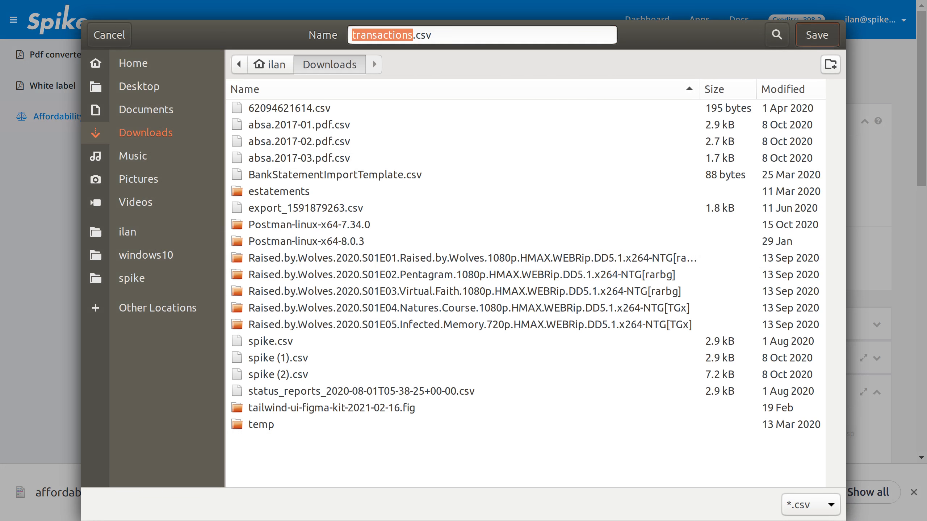
- Look back over the affordability assessment and the tagged transactions
scroll(529, 255, down, 6)
scroll(529, 256, down, 8)
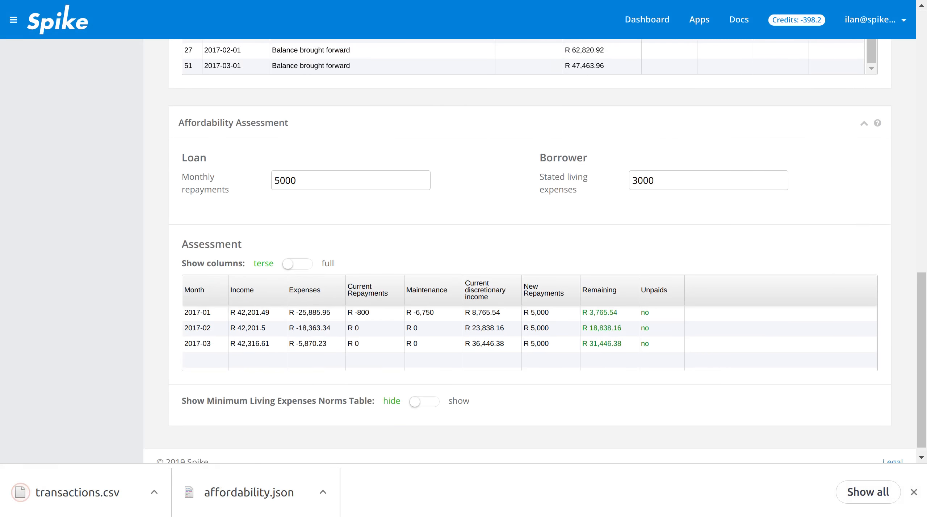
scroll(529, 255, up, 8)
scroll(529, 256, down, 2)
scroll(529, 166, up, 5)
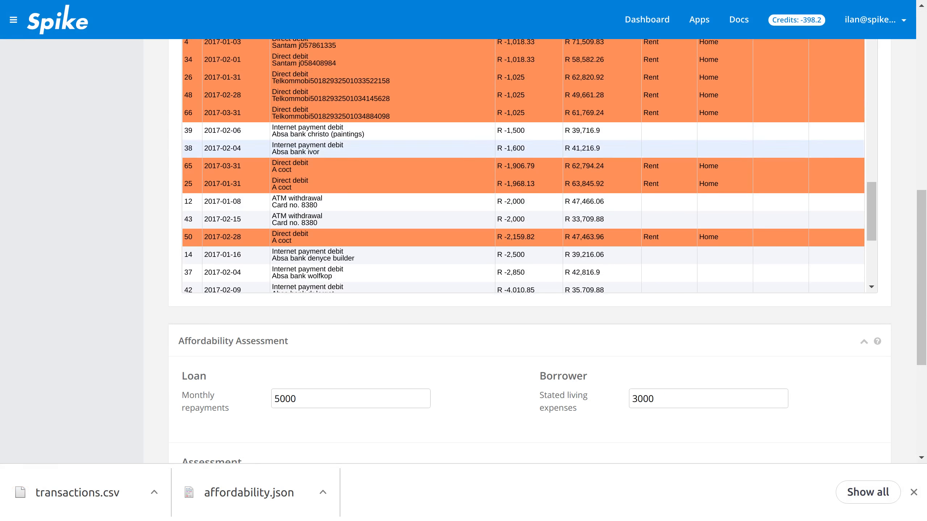
scroll(529, 252, up, 6)
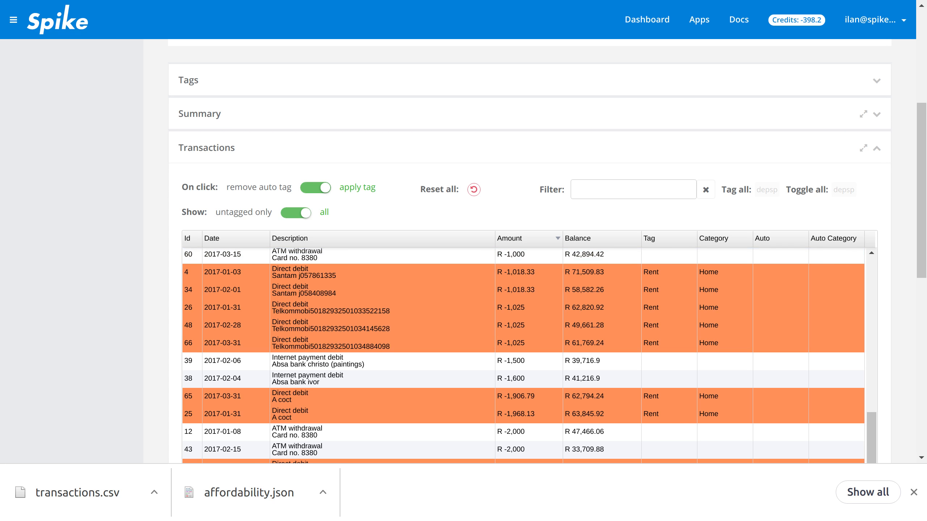
scroll(529, 252, up, 7)
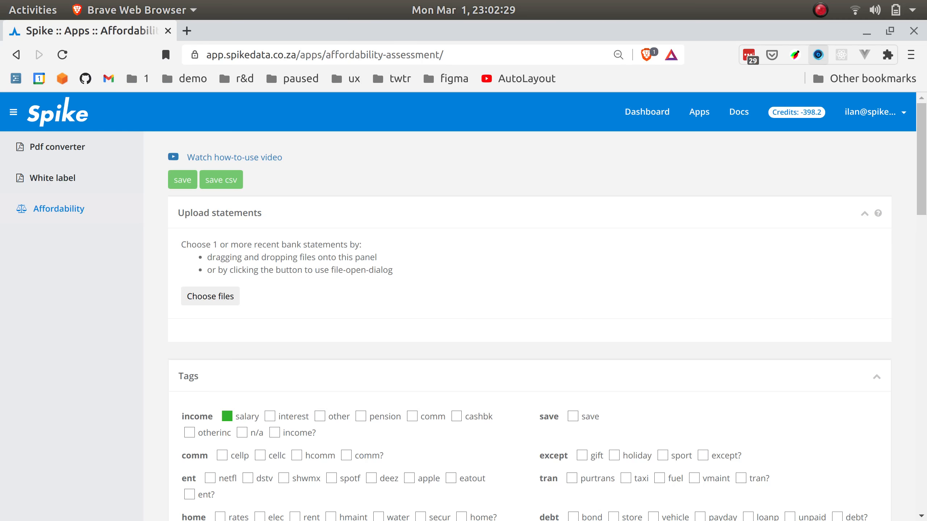
- Load the previously saved affordability JSON file from the affordability-assessment folder into the empty assessment page
key(F11)
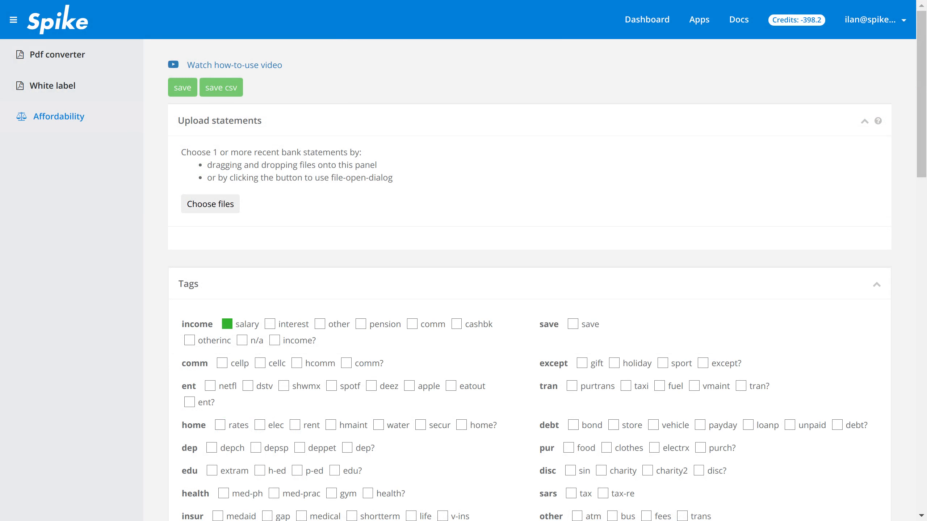
click(210, 204)
click(300, 174)
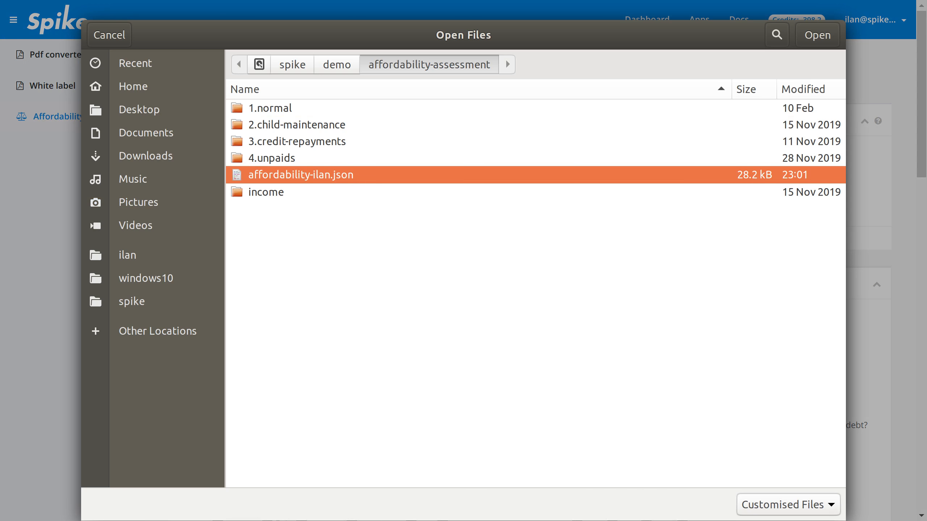
click(818, 36)
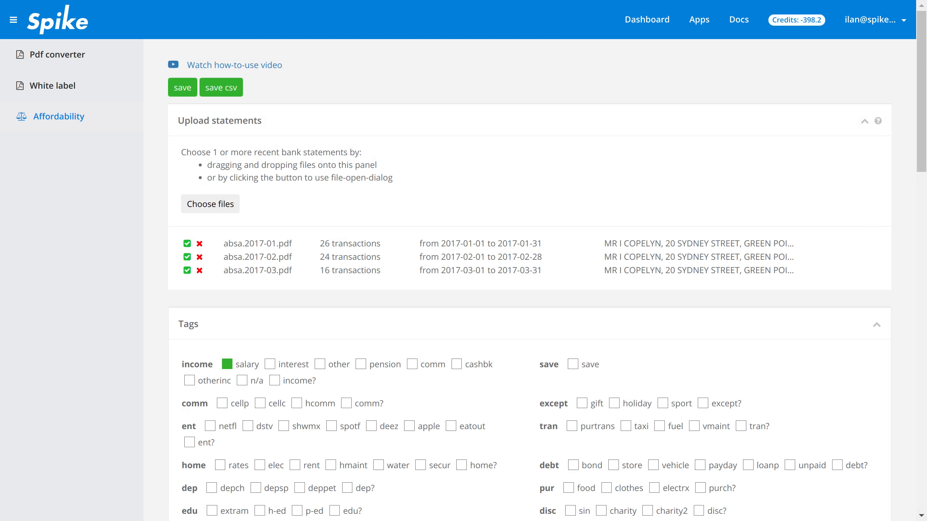
- Examine the loaded file's statements, tagging summary and the manual and automatic tags in its transactions table
scroll(529, 280, down, 6)
scroll(529, 280, up, 2)
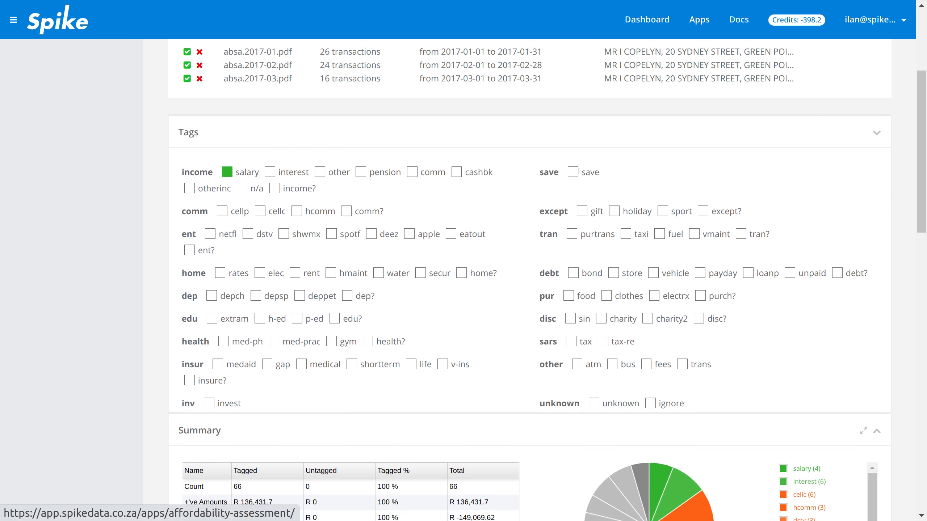
scroll(528, 280, down, 3)
scroll(529, 280, up, 1)
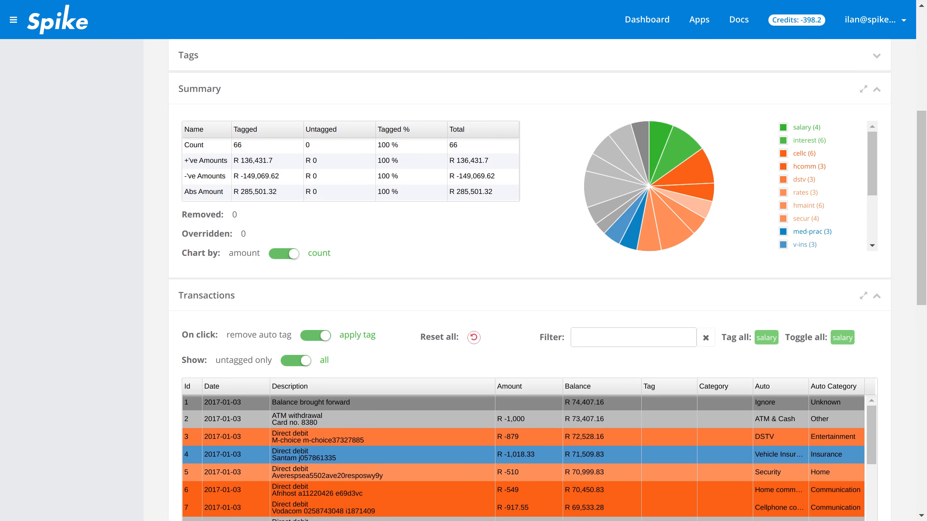
scroll(528, 280, down, 6)
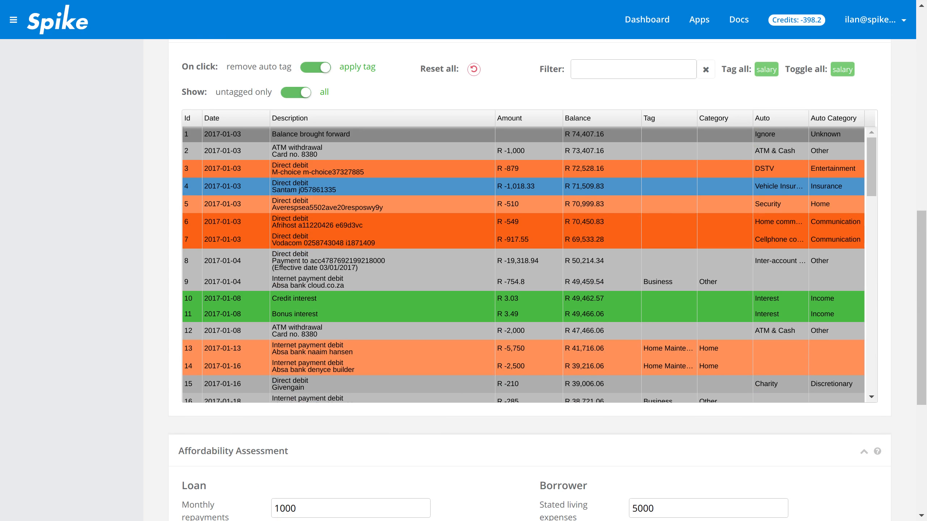